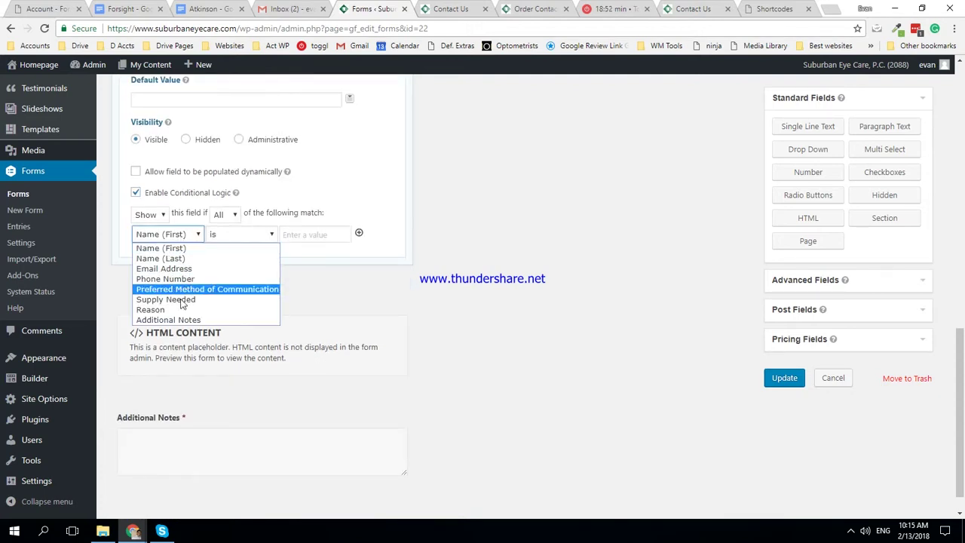
- Add the conditional rules Reason is Reorder Contacts and Reason is Solution Or Eye Drops, then update the form
click(162, 309)
click(308, 234)
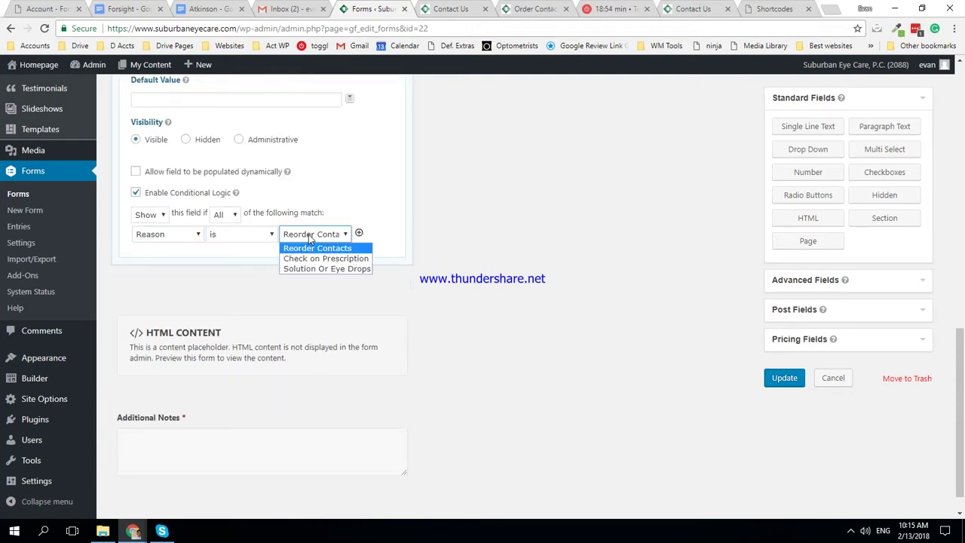
click(354, 248)
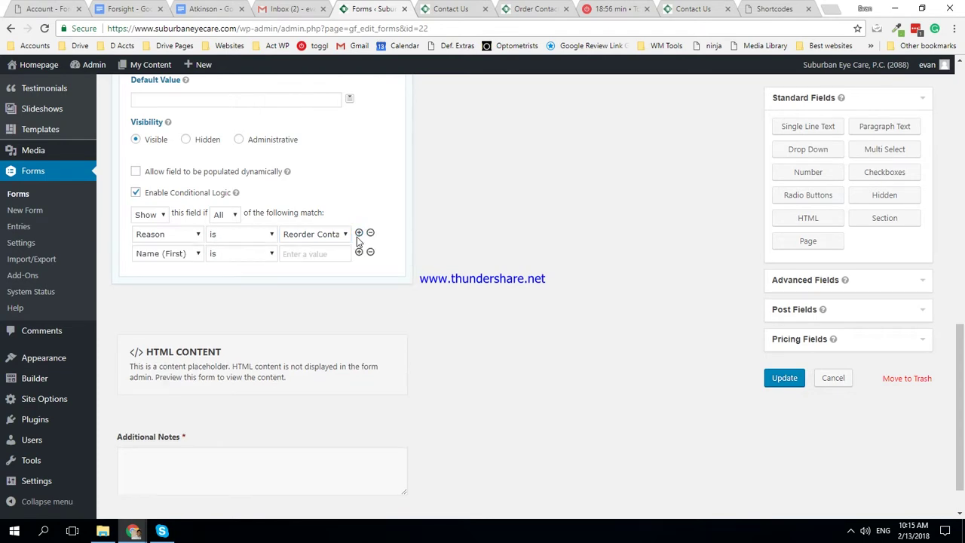
click(154, 256)
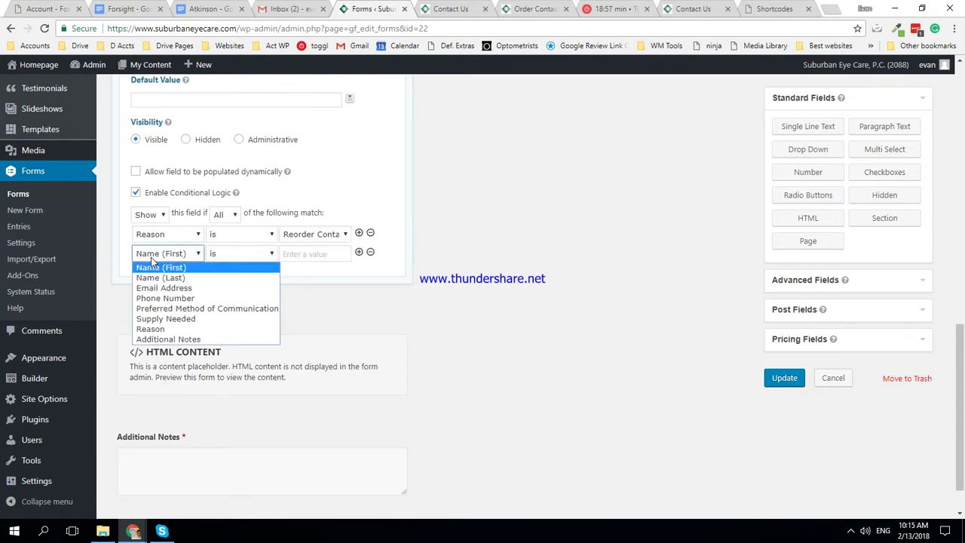
click(172, 327)
click(241, 256)
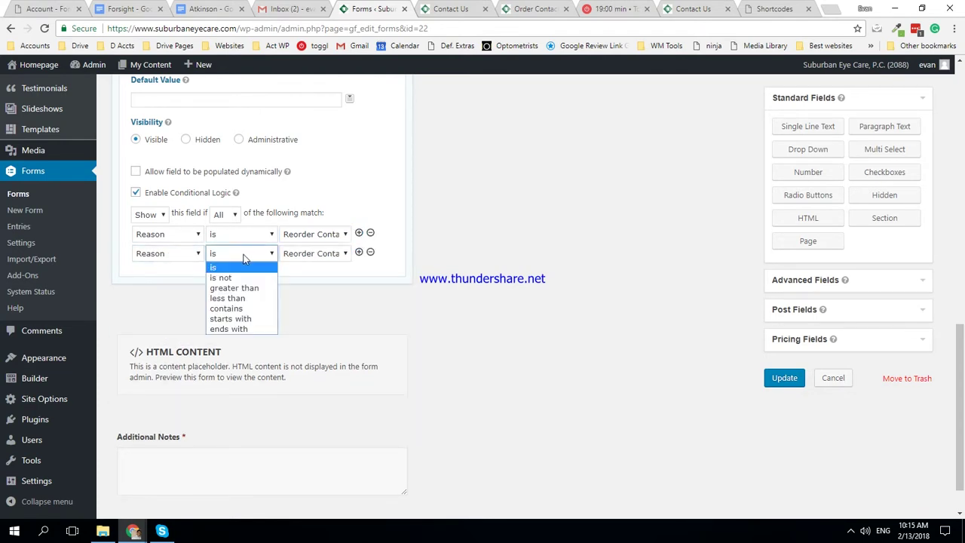
click(242, 256)
click(317, 256)
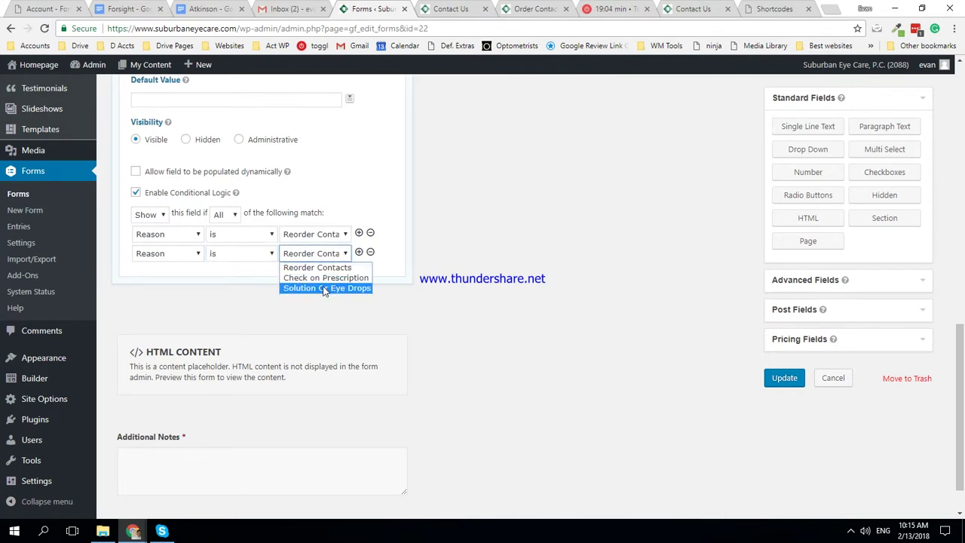
click(324, 287)
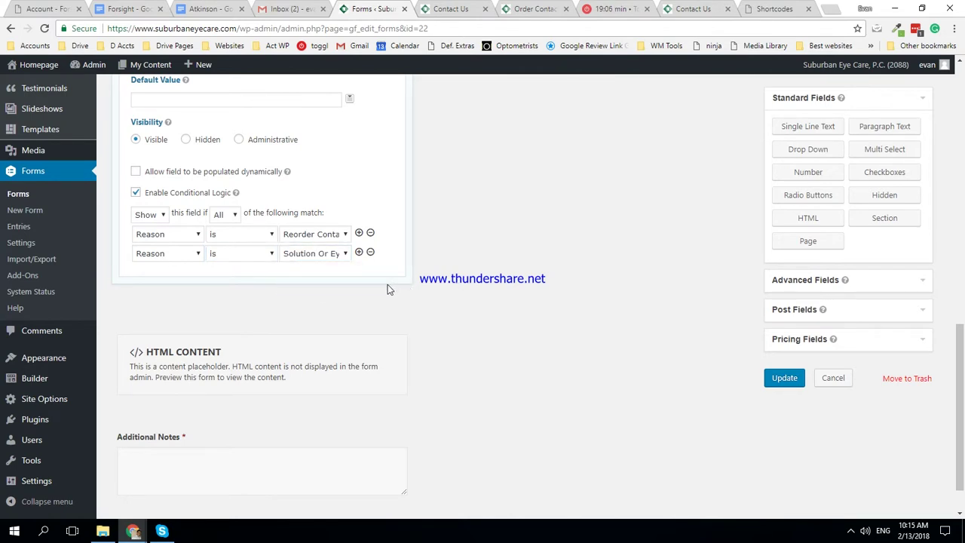
click(783, 378)
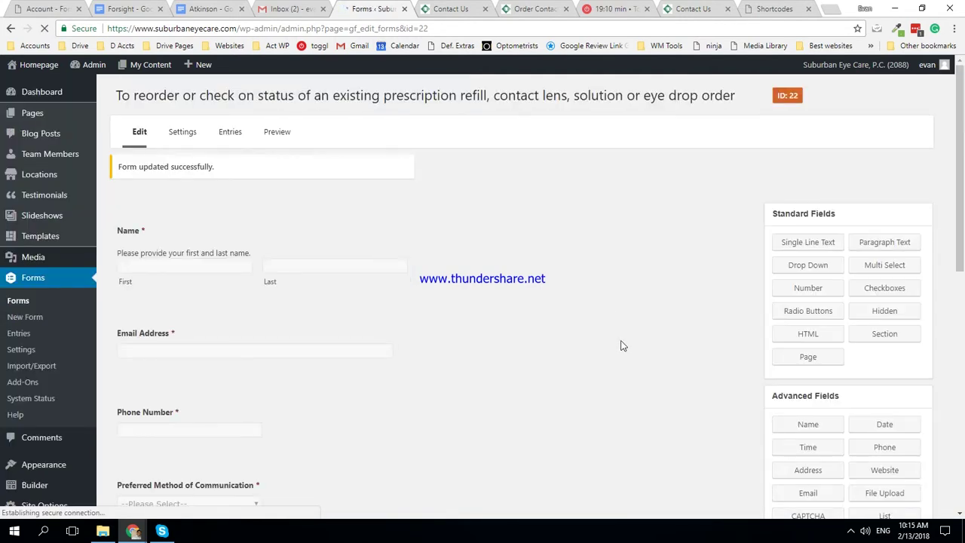
click(456, 8)
- Replace the accordion item's placeholder content with the [gravity form_id="22"] shortcode and save the item
click(535, 8)
click(614, 8)
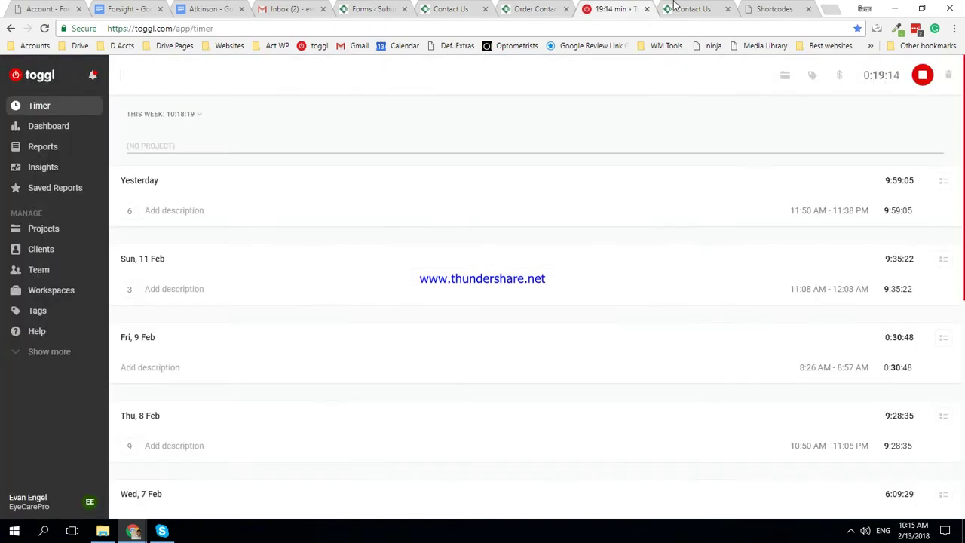
click(674, 7)
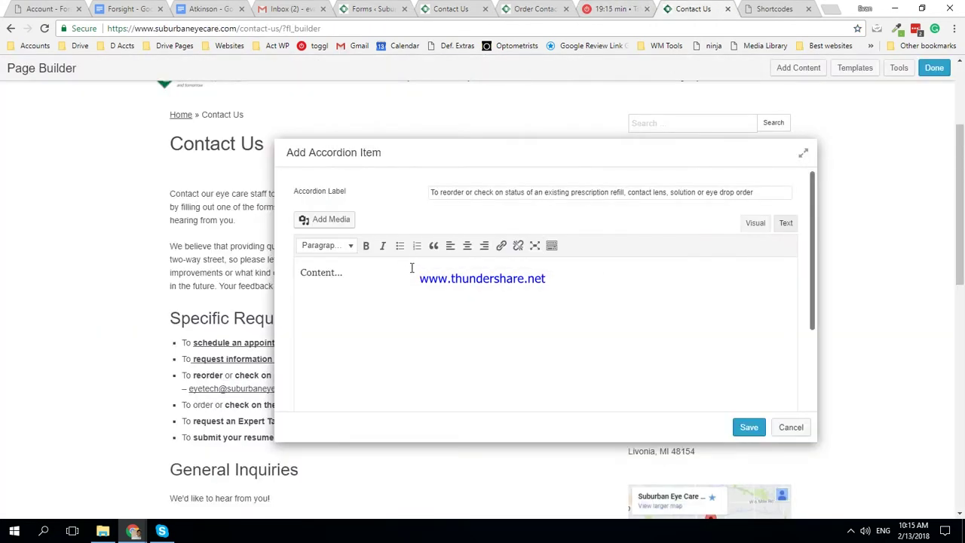
key(ctrl+a)
text(To reorder or check on status of an existing prescription refill, contact lens, solution or eye drop order)
key(ctrl+z)
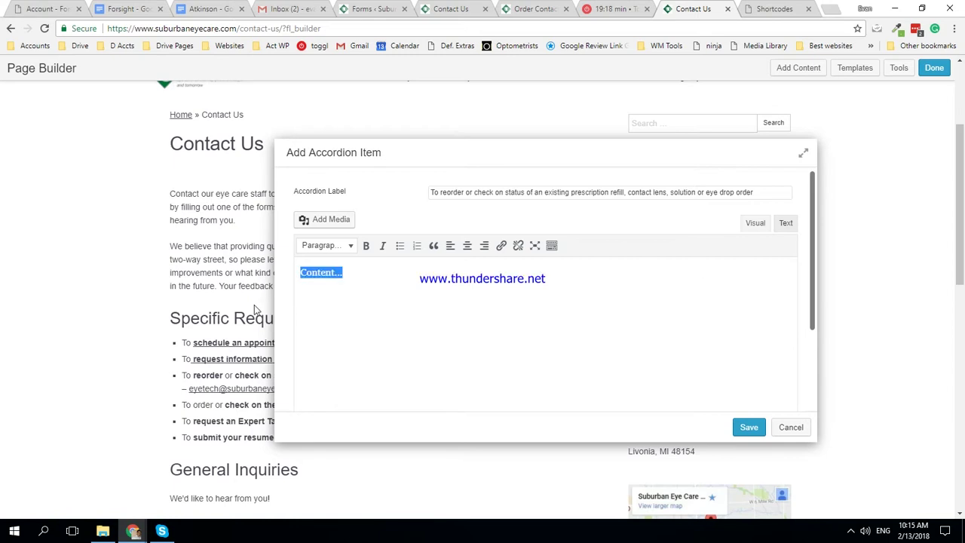
click(533, 8)
click(450, 8)
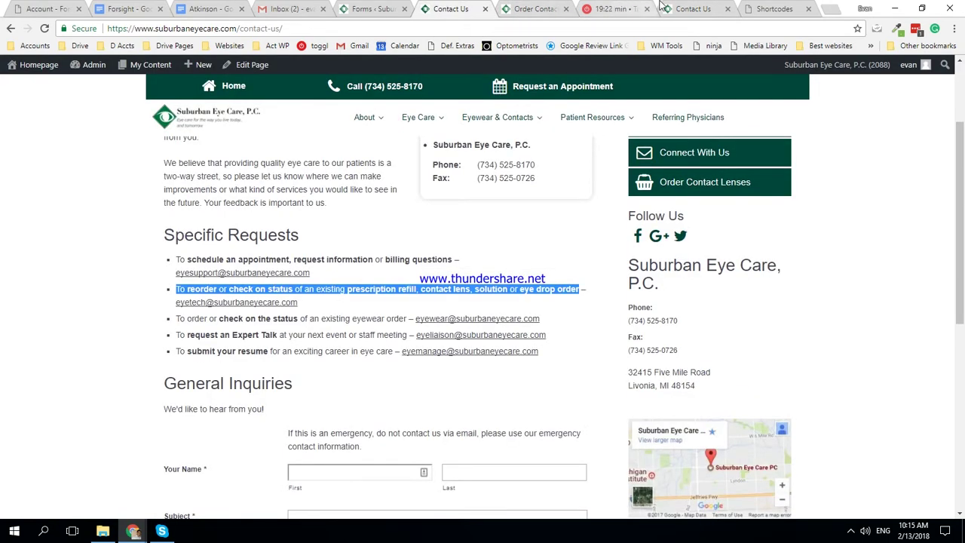
click(682, 9)
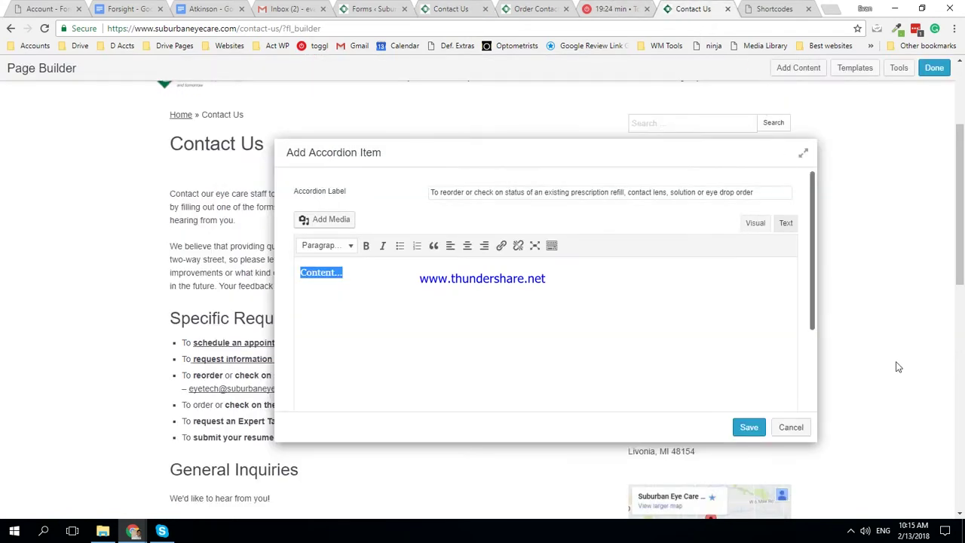
text([gravity form_id="22)
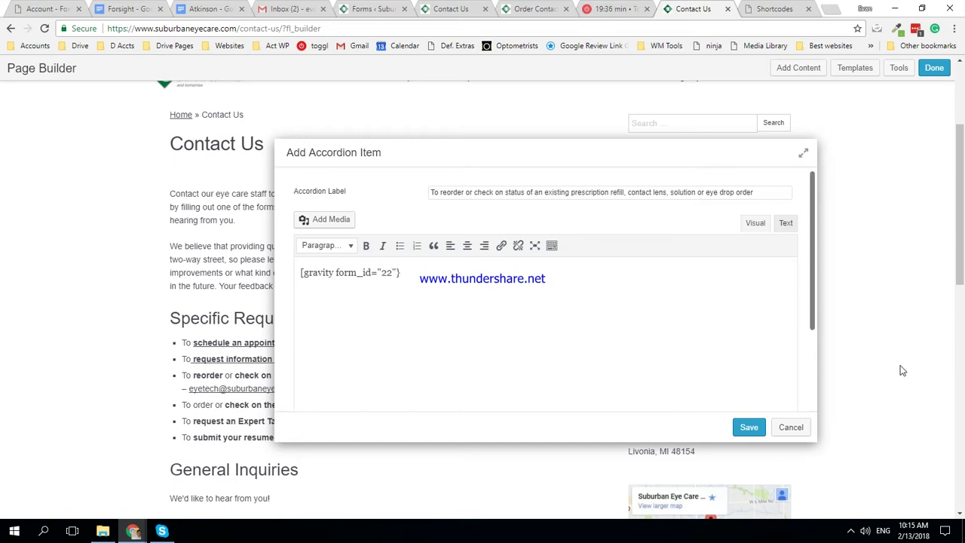
click(740, 427)
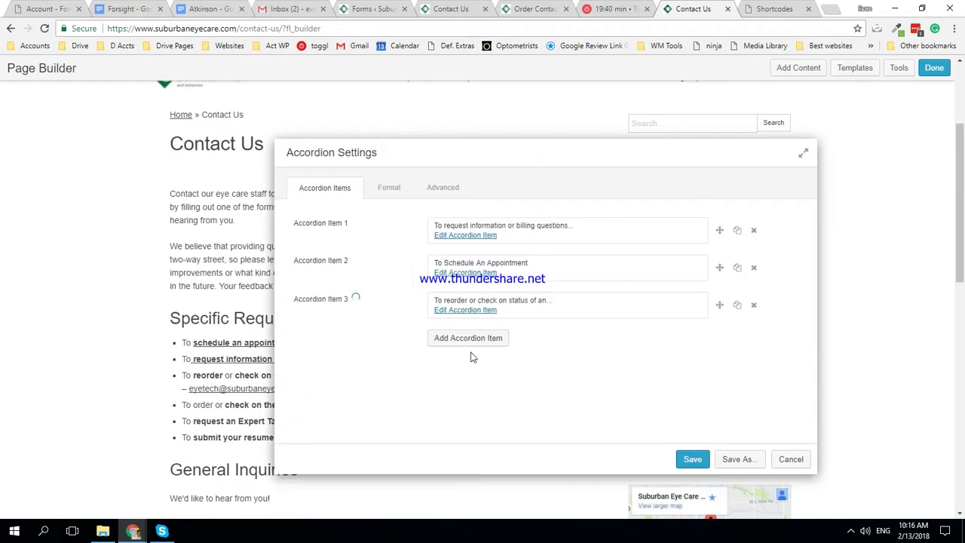
- Check accordion item 3's form 22 shortcode against the appointment item's shortcode
click(471, 314)
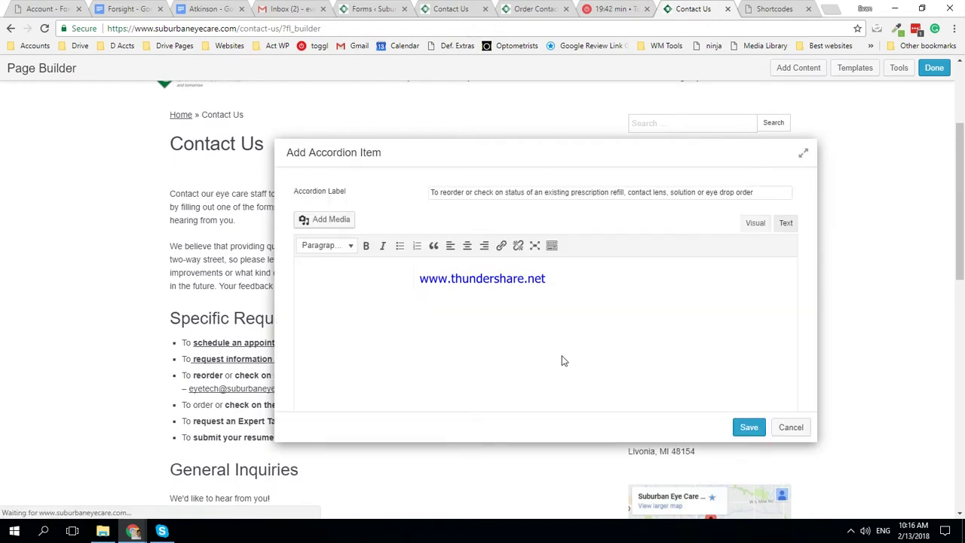
click(786, 225)
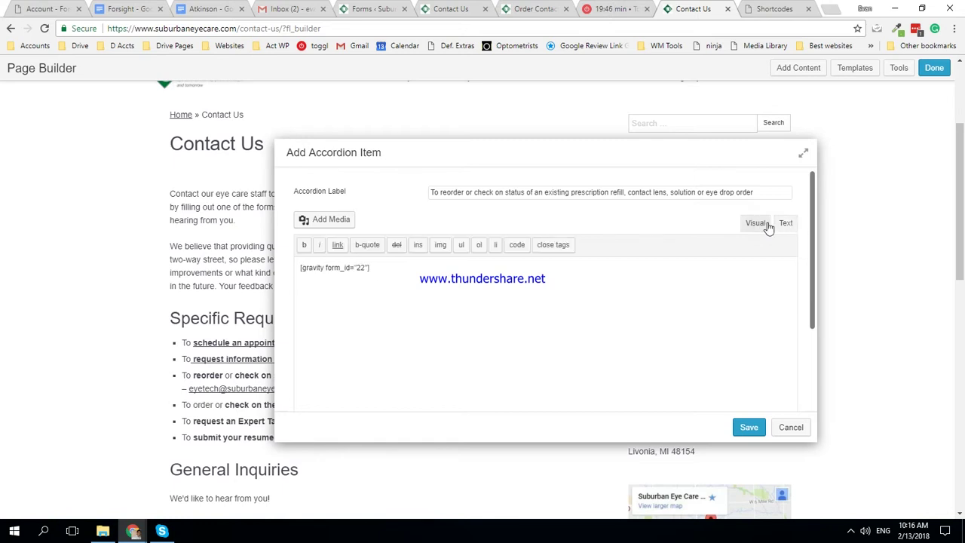
click(765, 225)
click(746, 427)
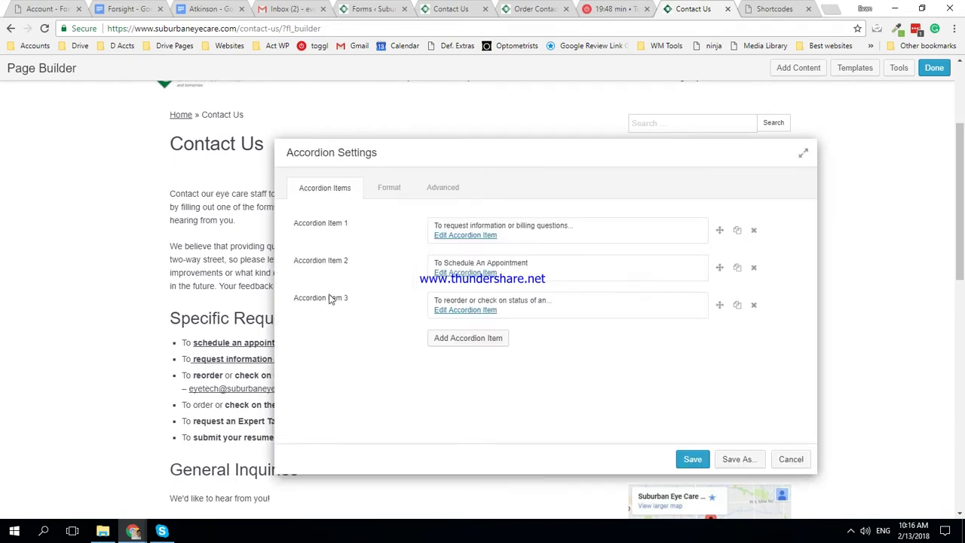
click(475, 275)
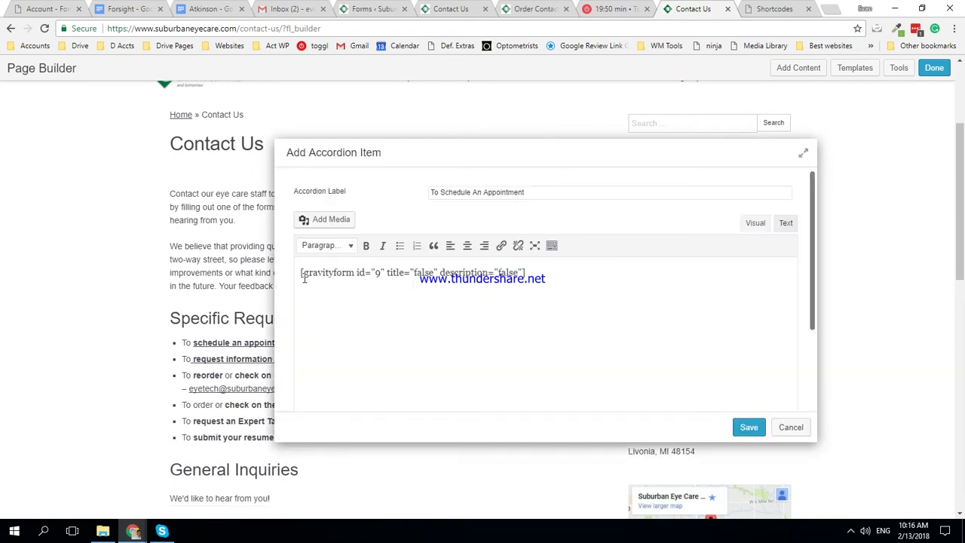
click(748, 428)
- Correct item 3 to [gravityform id="22" description='false' title='false'], save it, and add a fourth item
click(475, 313)
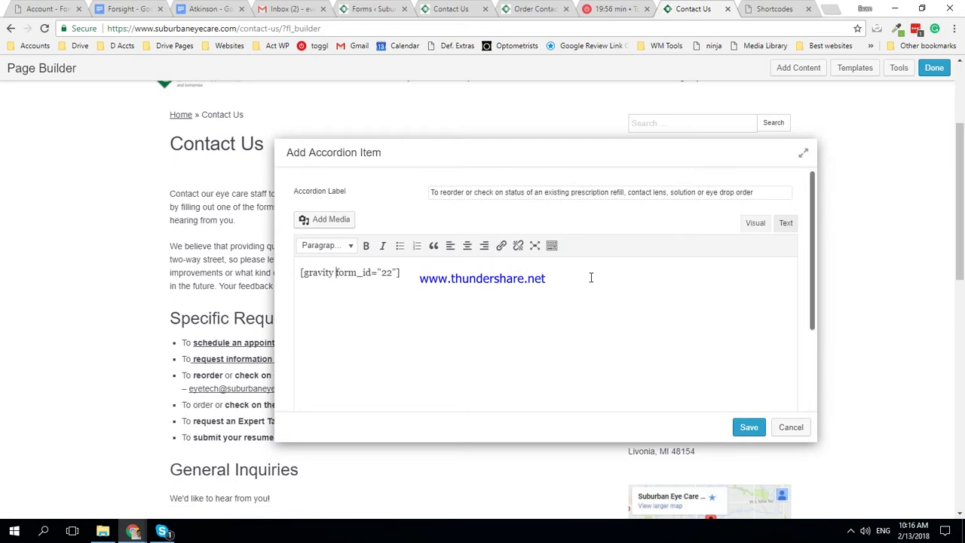
key(BackSpace)
key(shift+Right)
text(d)
text(escrip)
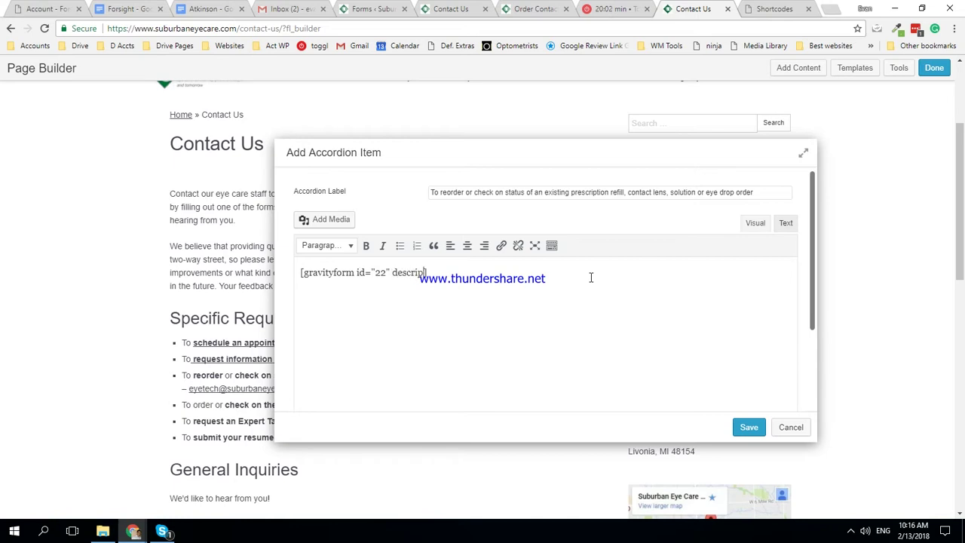
text(tion='f)
text(alse' title)
text(=')
text(false')
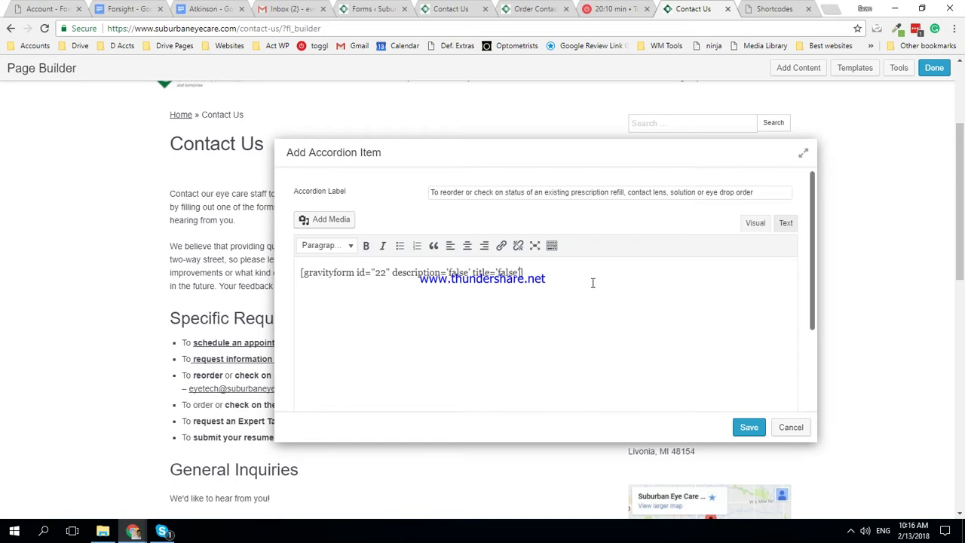
click(750, 427)
click(471, 339)
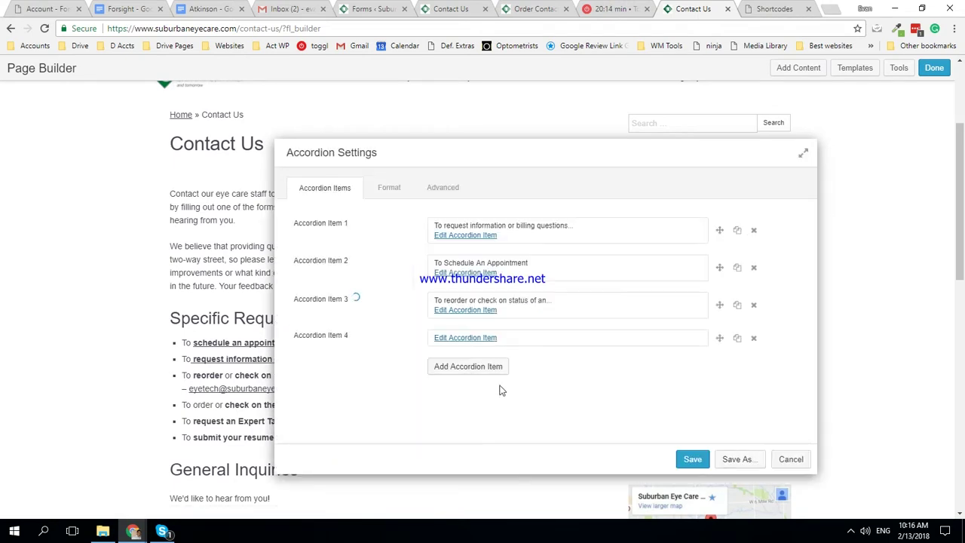
- Open the fourth item's editor and select the eyewear order text and email on the live Contact Us page
click(478, 340)
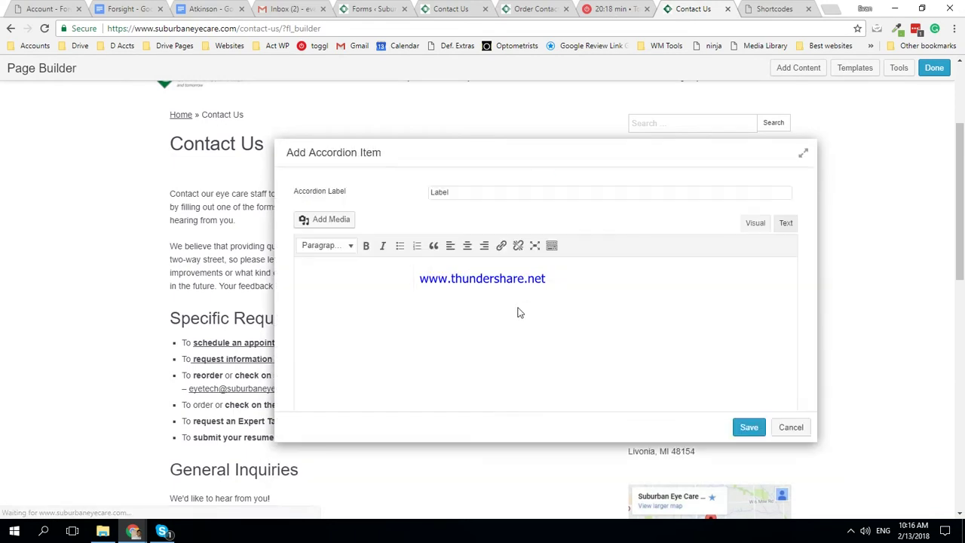
click(444, 8)
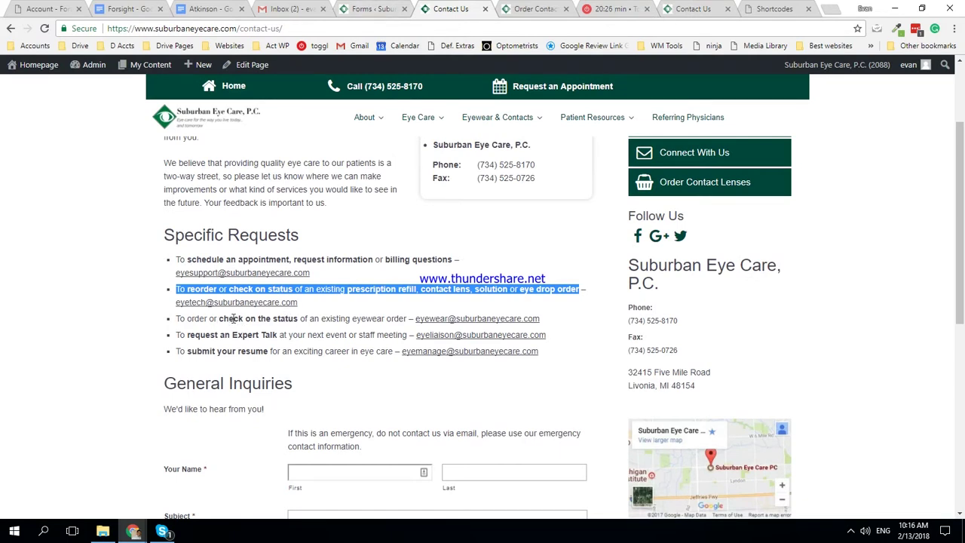
drag(218, 319, 303, 319)
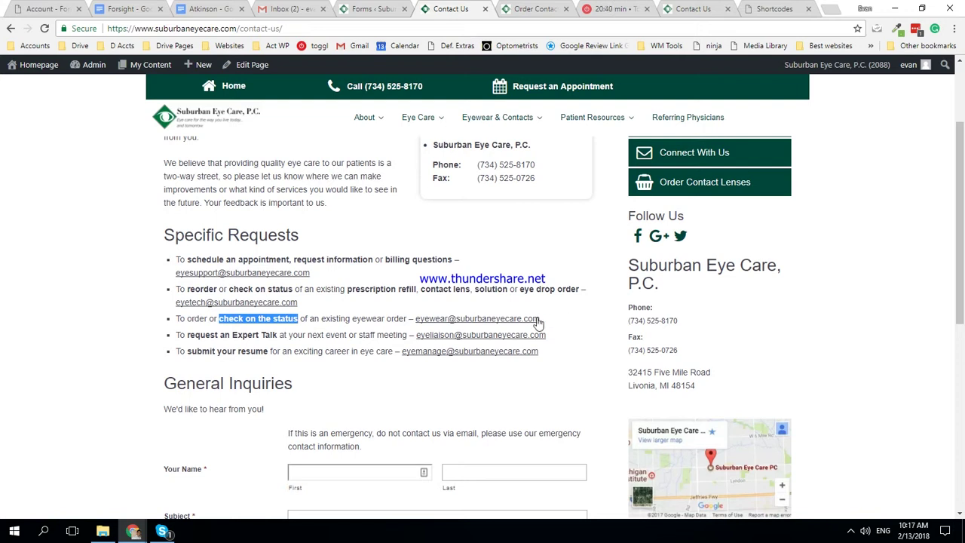
drag(560, 322, 415, 319)
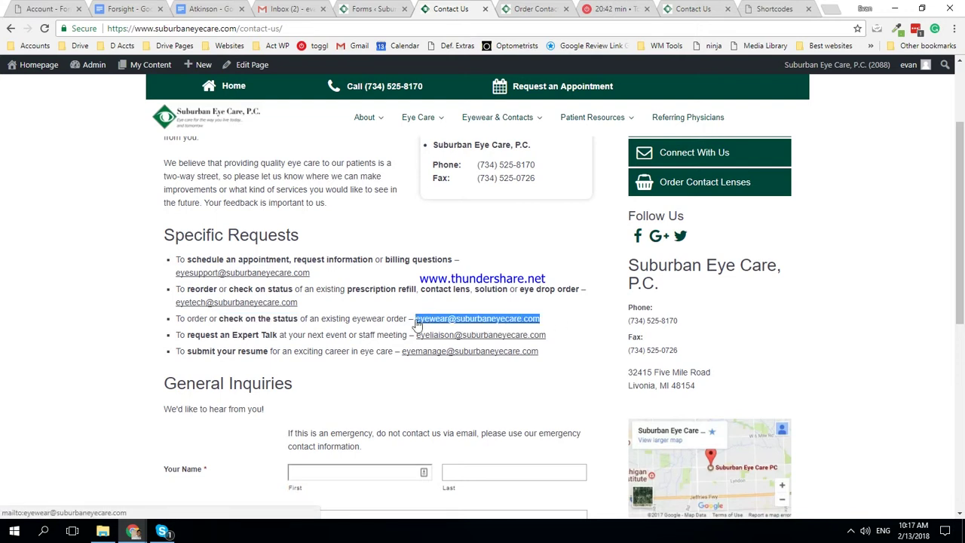
click(377, 8)
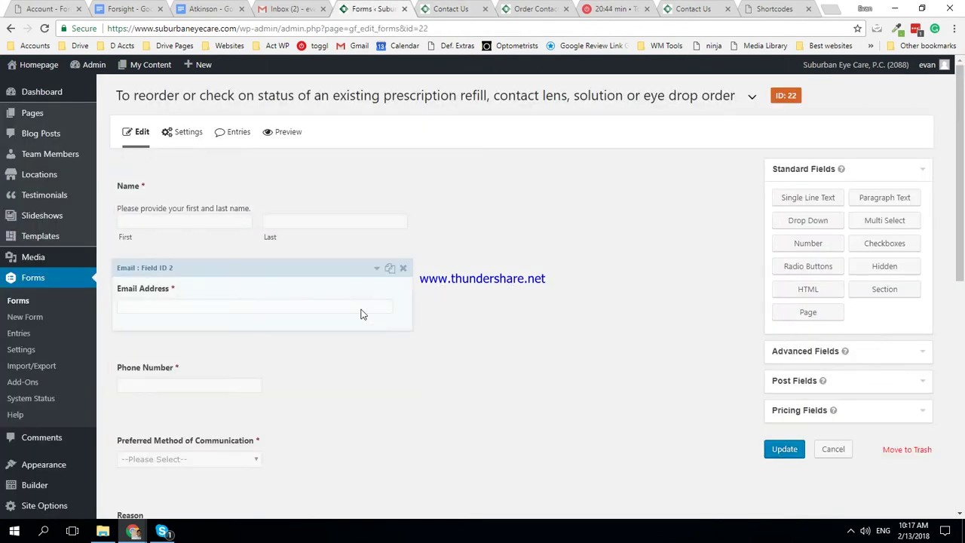
- Duplicate the 'Contact Form-request information or billing questions' form as form 23 and open the copy
click(18, 300)
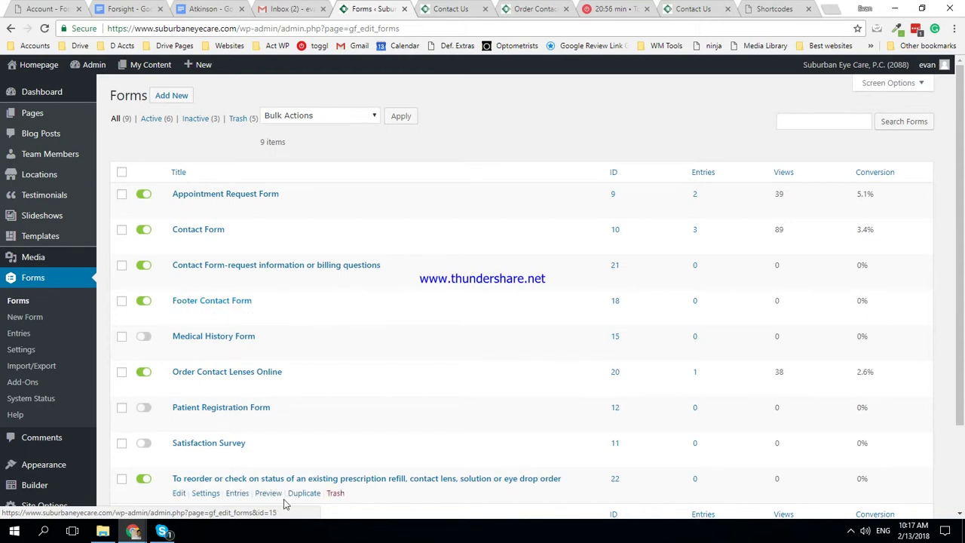
mouse_move(276, 272)
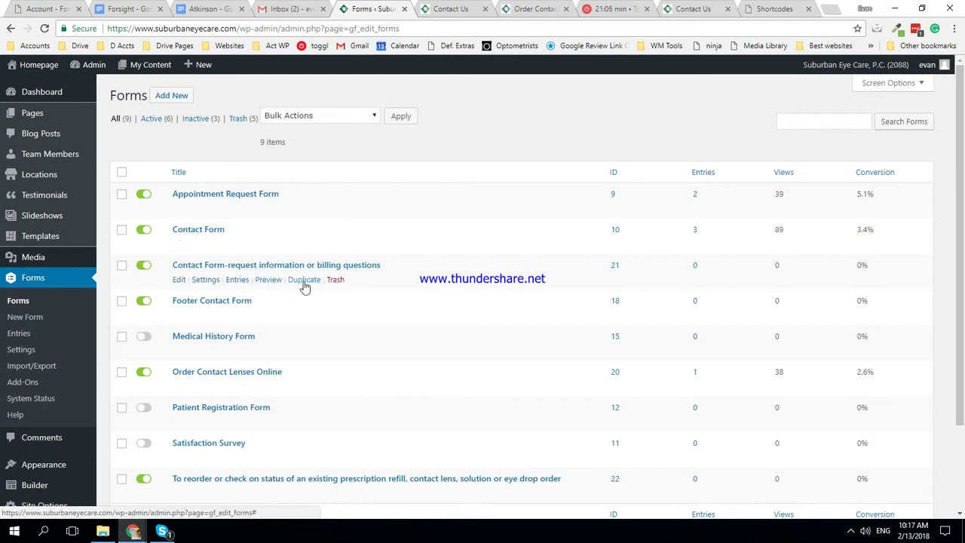
click(304, 280)
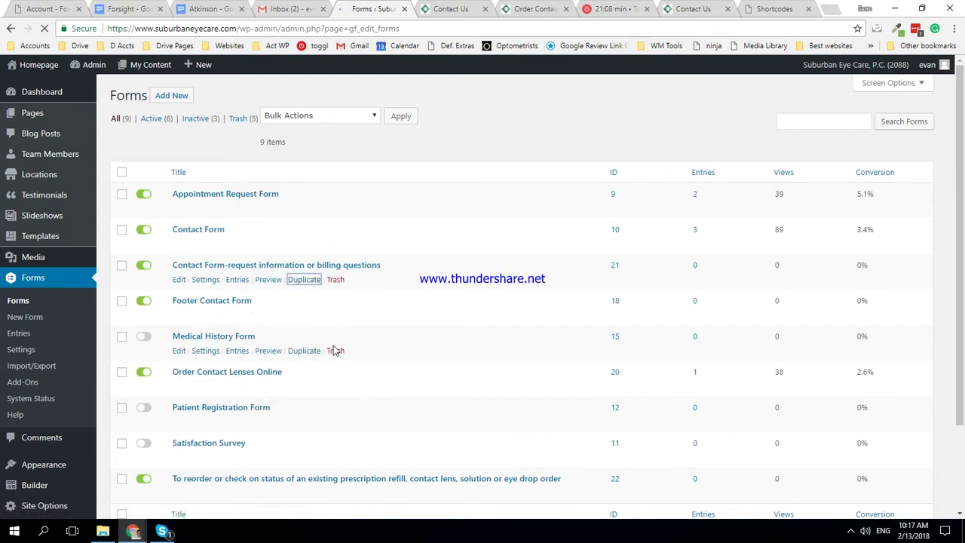
mouse_move(338, 339)
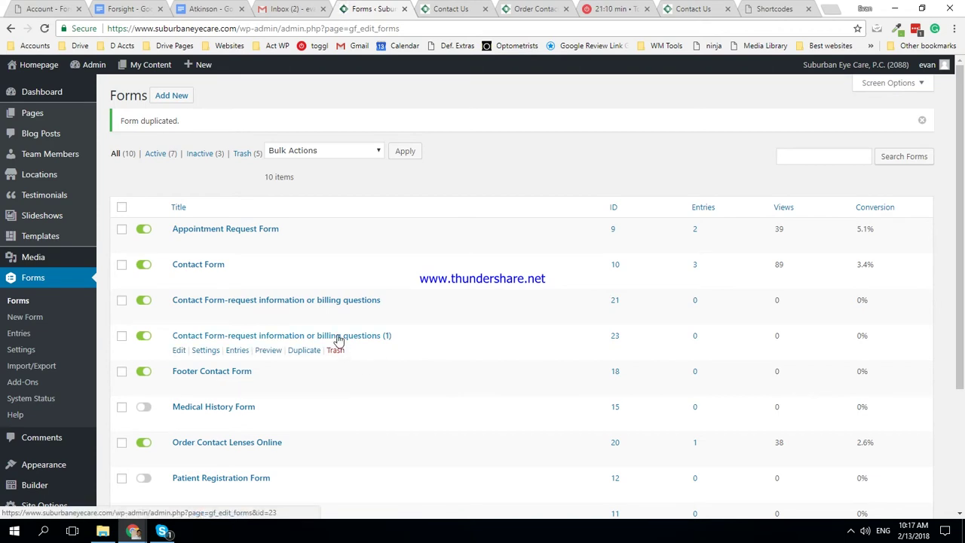
click(338, 337)
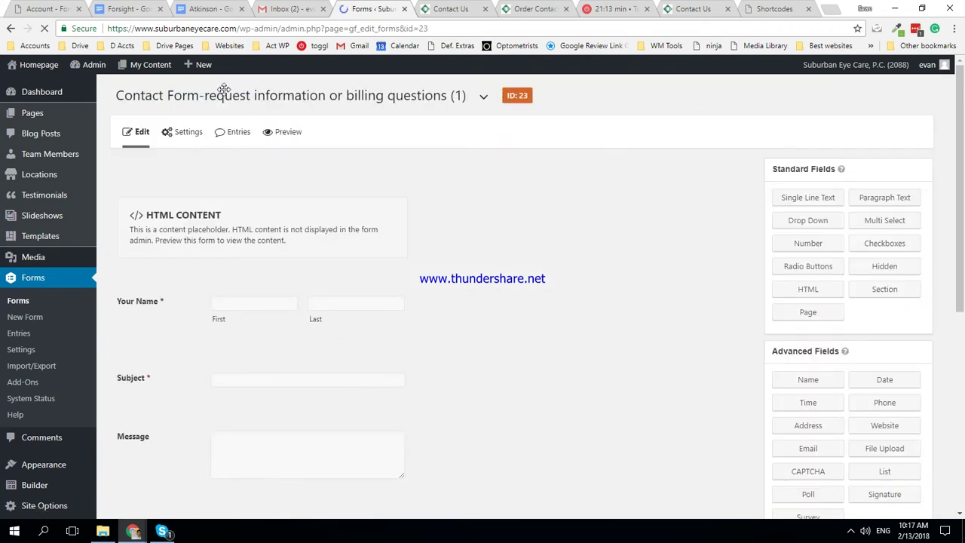
- Retitle form 23 'Check Status On Existing Eye Wear Order' in the Form Title box
click(225, 95)
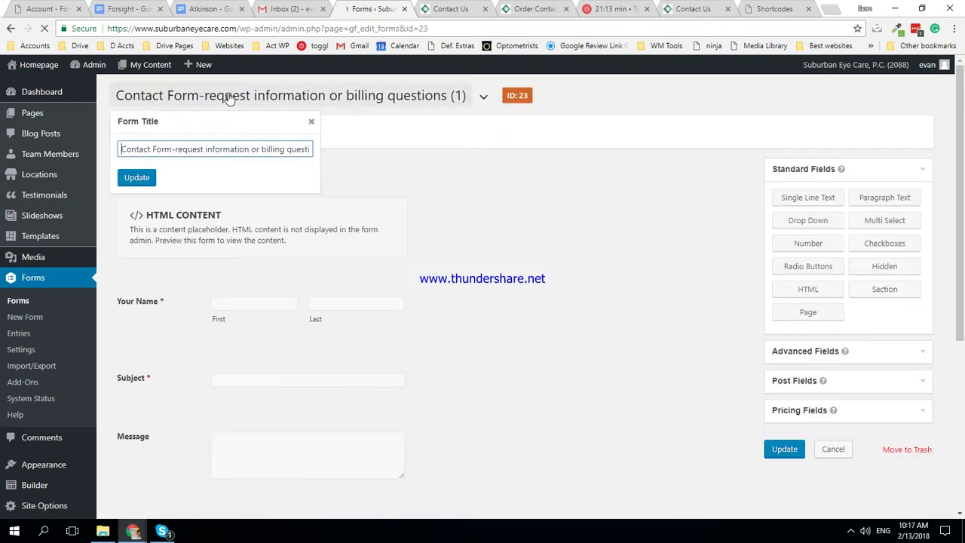
text(C)
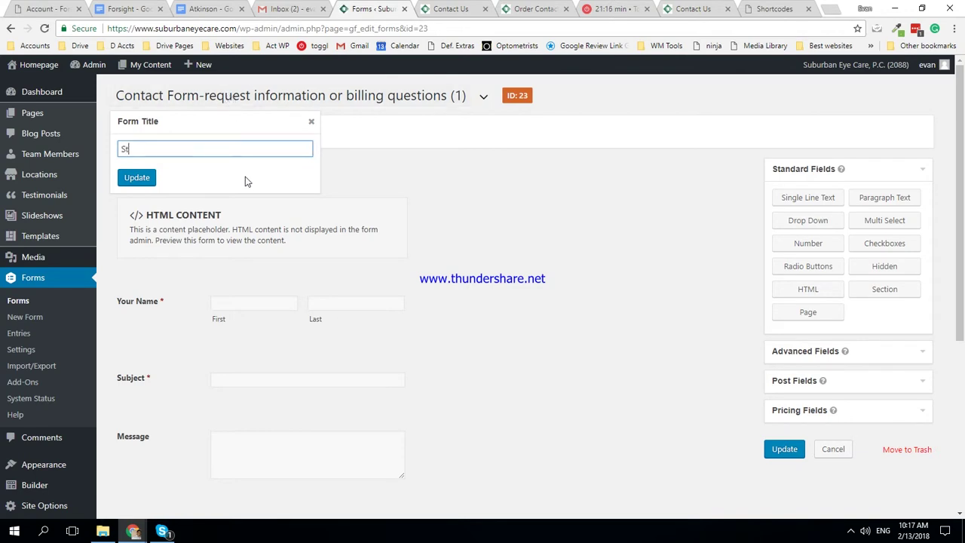
key(BackSpace)
text(Check St)
text(atus On Eye)
text(glass)
key(BackSpace)
key(BackSpace)
key(BackSpace)
key(BackSpace)
text(wor)
key(BackSpace)
key(BackSpace)
key(BackSpace)
key(BackSpace)
key(BackSpace)
key(BackSpace)
key(BackSpace)
text(eye wea)
text(r)
key(BackSpace)
key(BackSpace)
key(BackSpace)
key(BackSpace)
text(exis)
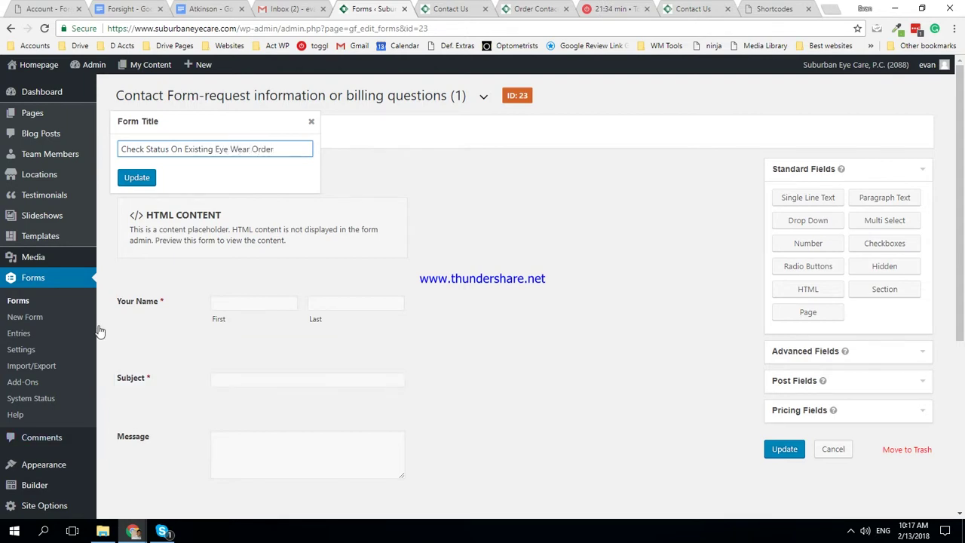
click(137, 177)
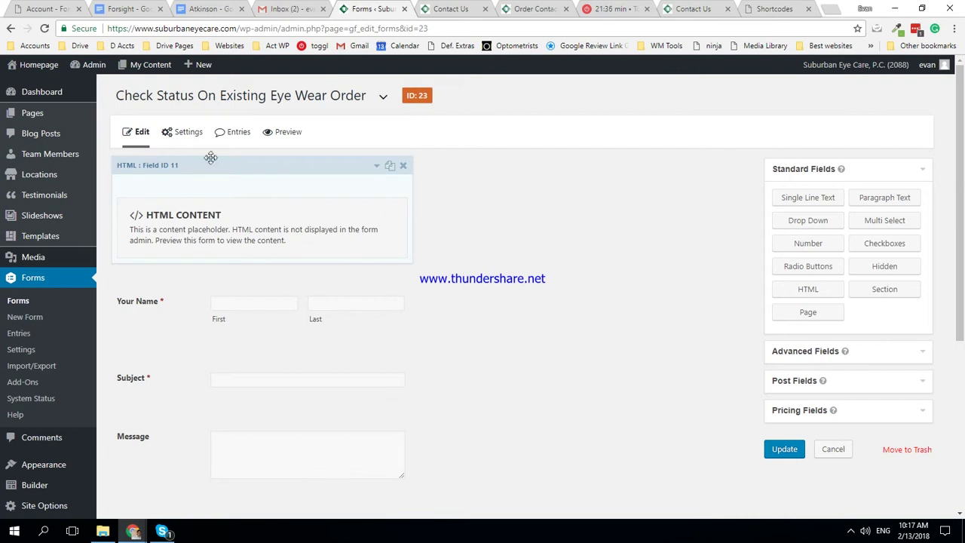
- Save the renamed form 23 before leaving the editor
mouse_move(183, 132)
click(200, 203)
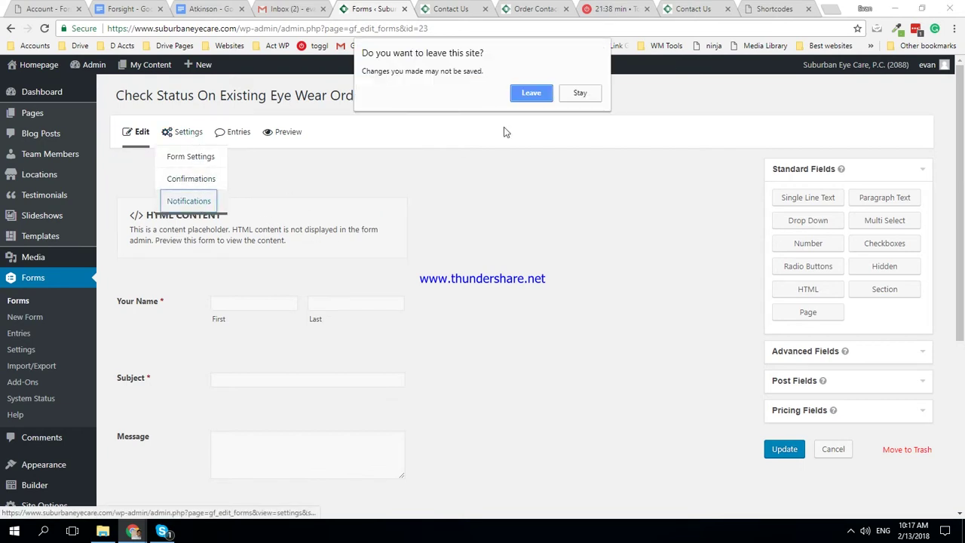
click(584, 94)
click(776, 450)
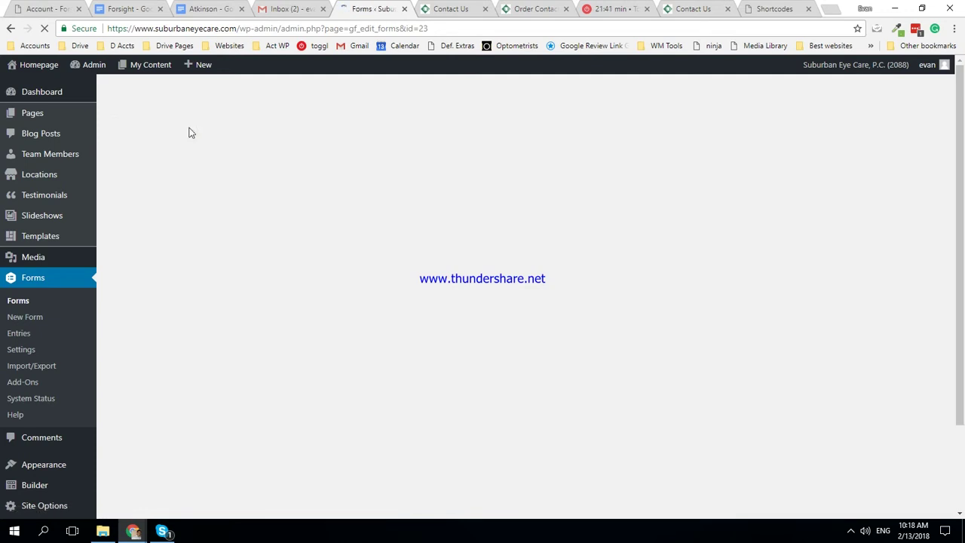
click(196, 206)
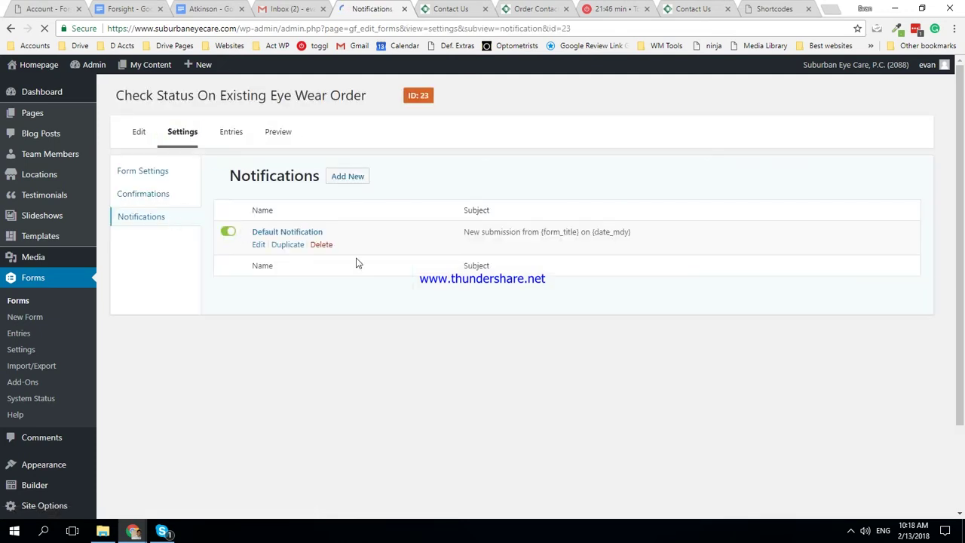
click(301, 232)
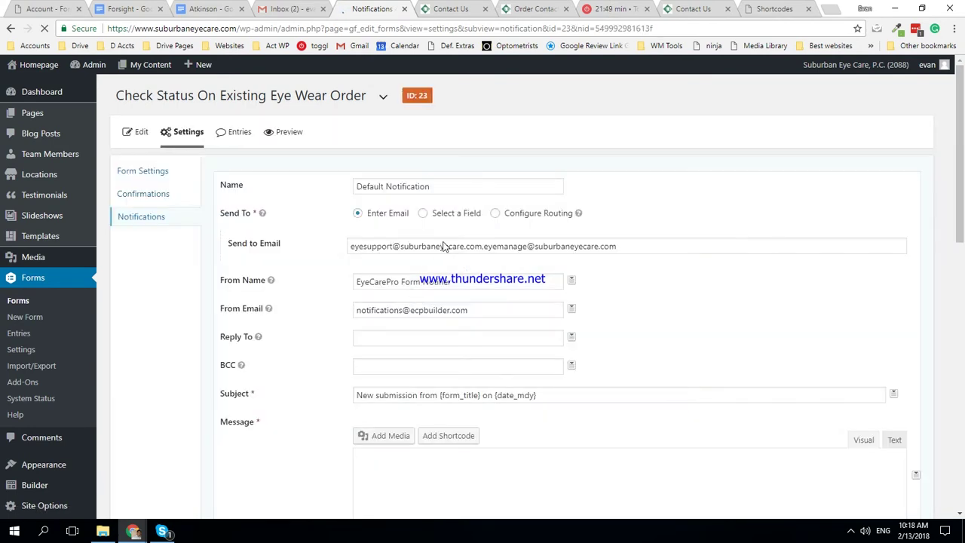
click(486, 247)
key(ctrl+a)
key(ctrl+v)
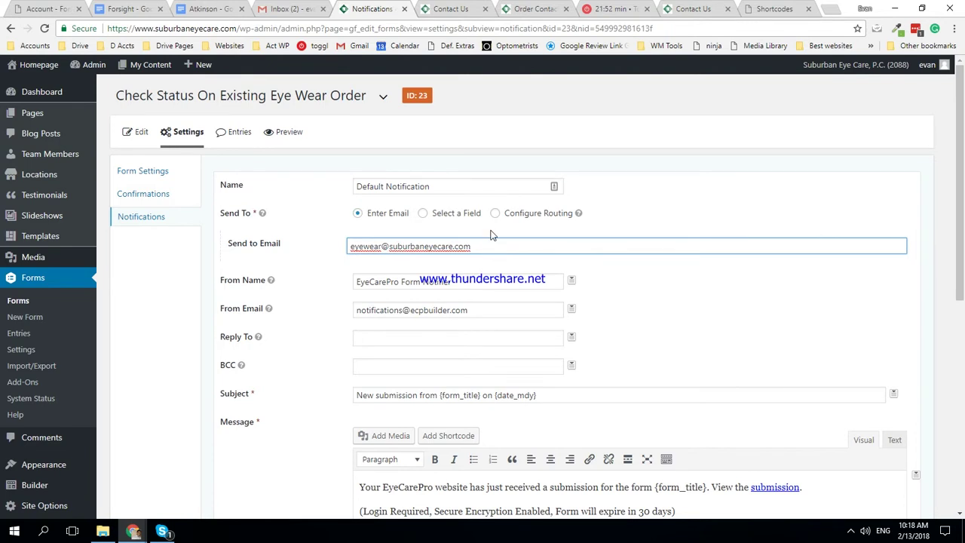
scroll(491, 233, down, 5)
click(275, 457)
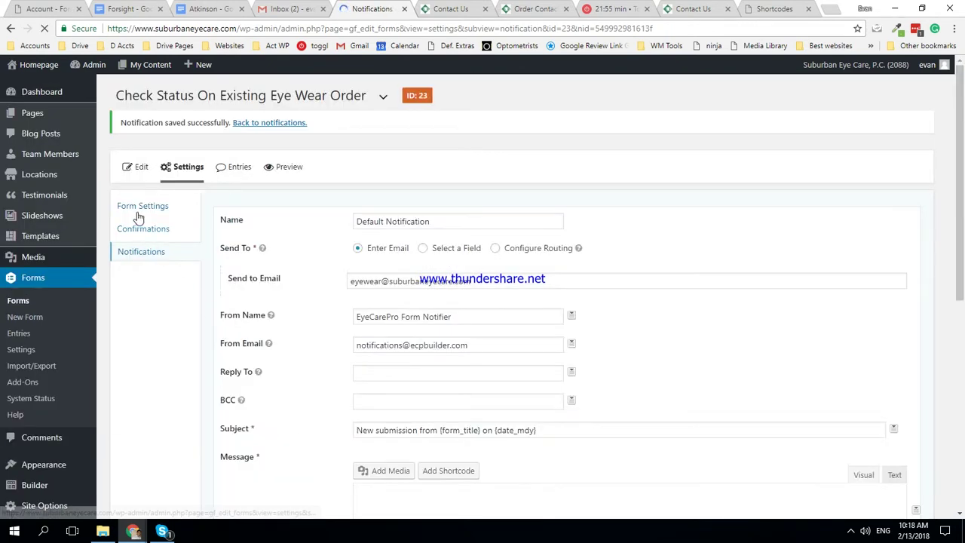
click(140, 169)
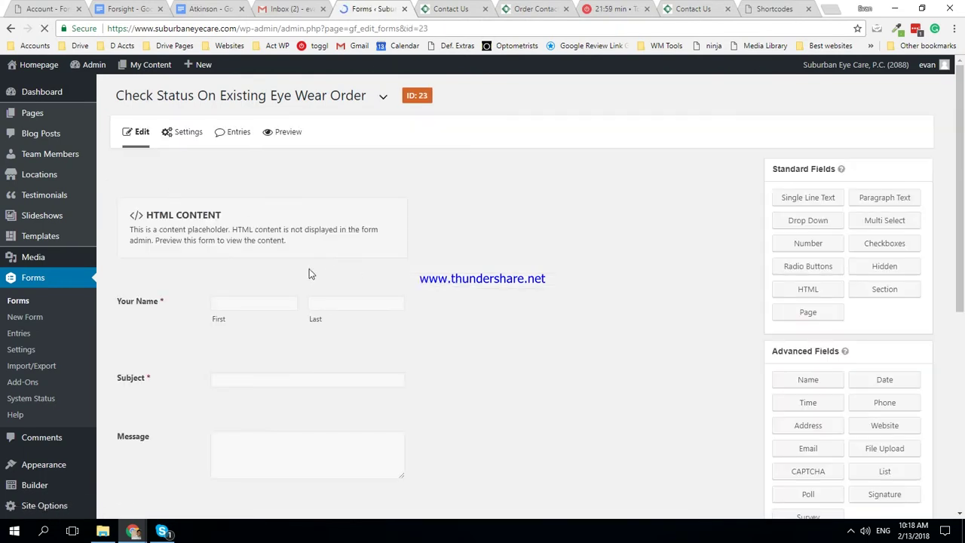
- Delete the required Subject field from form 23 and update the form
scroll(293, 263, down, 3)
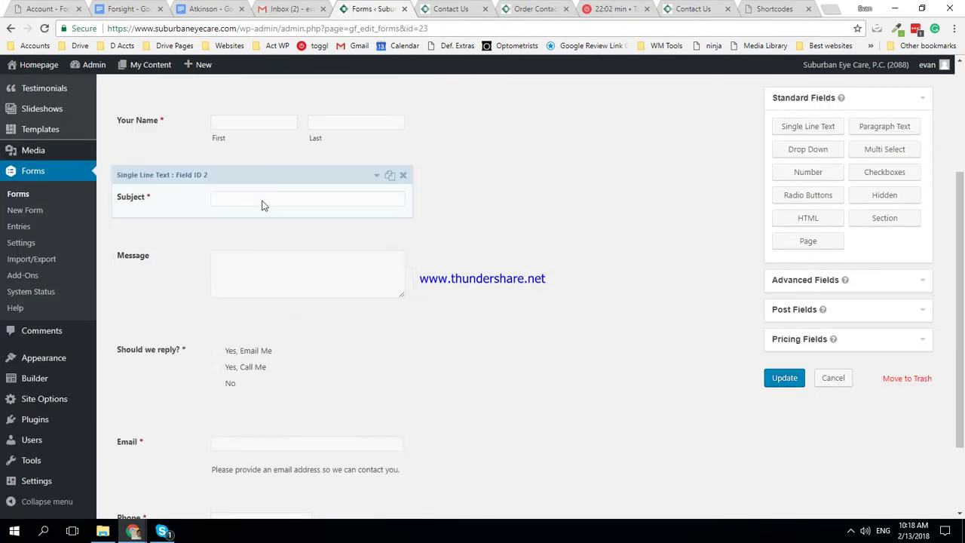
click(263, 205)
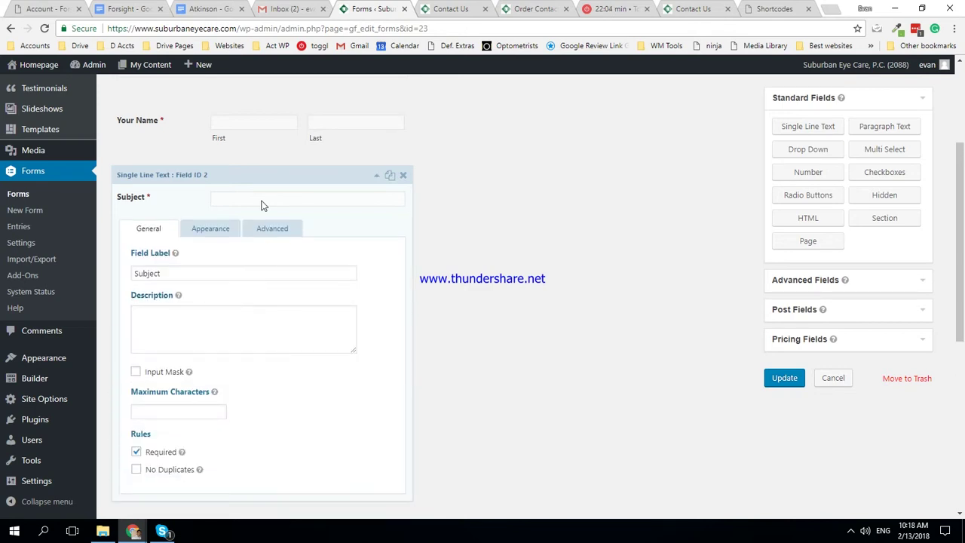
click(211, 273)
double_click(210, 272)
click(334, 183)
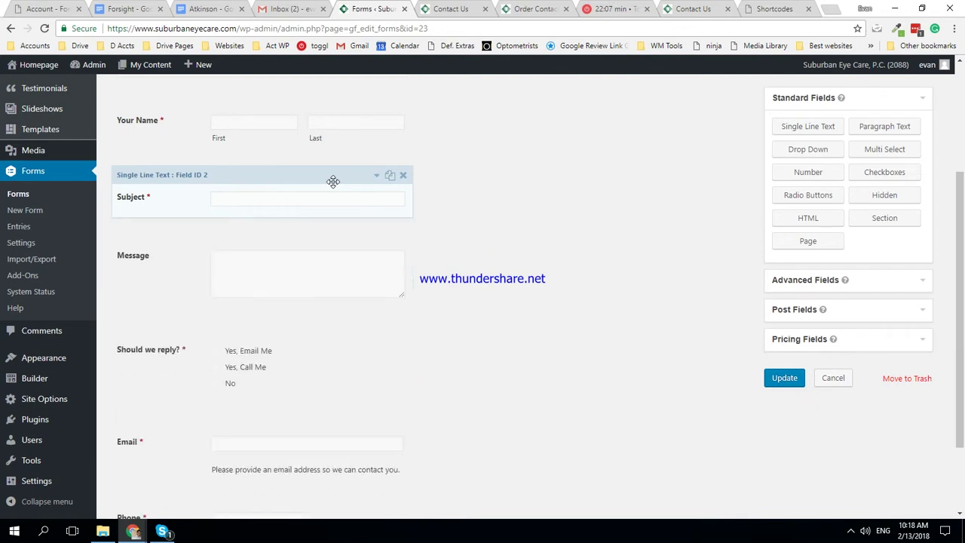
scroll(326, 198, down, 1)
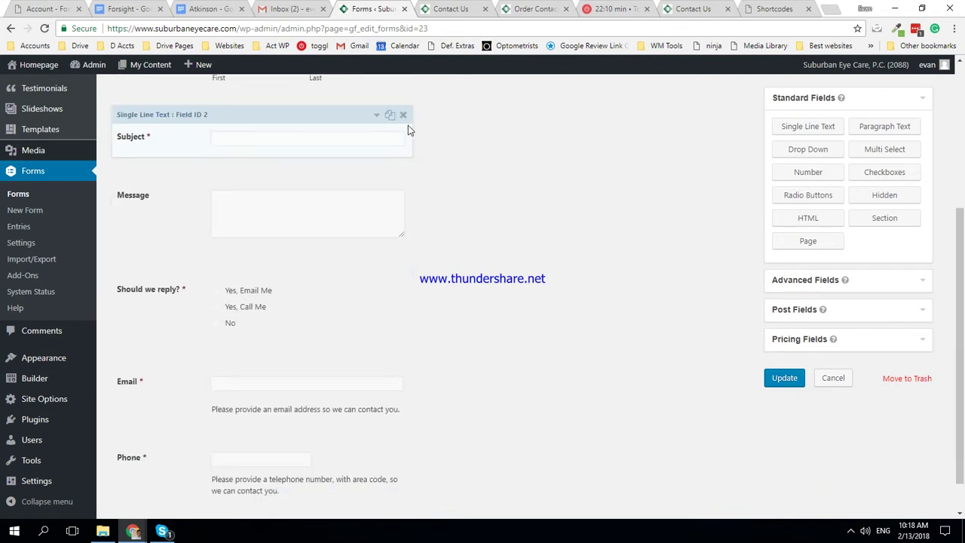
click(403, 114)
click(529, 102)
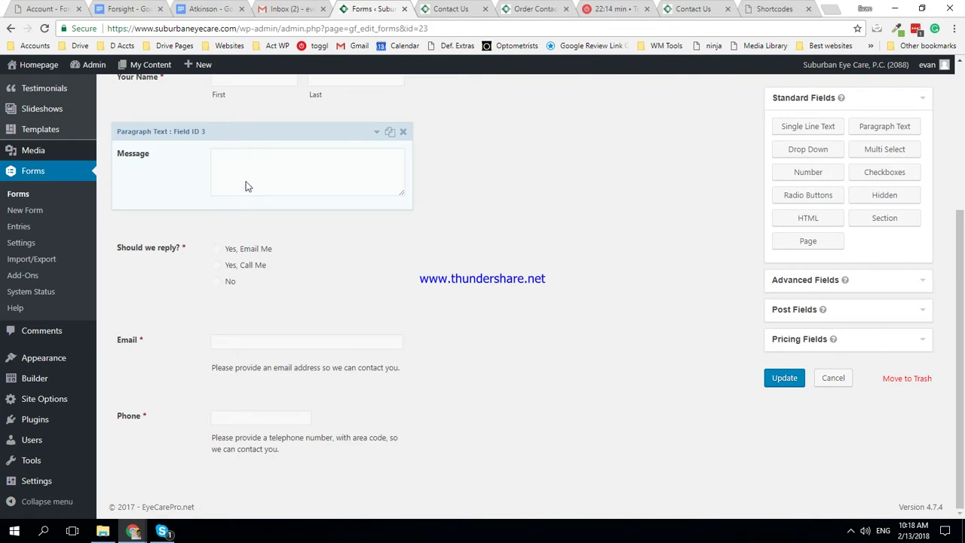
scroll(311, 369, up, 3)
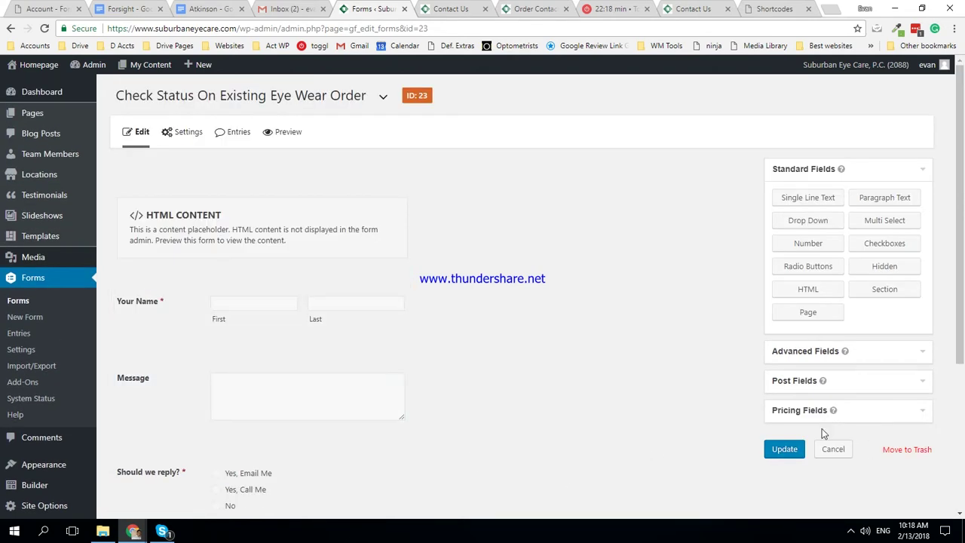
click(788, 454)
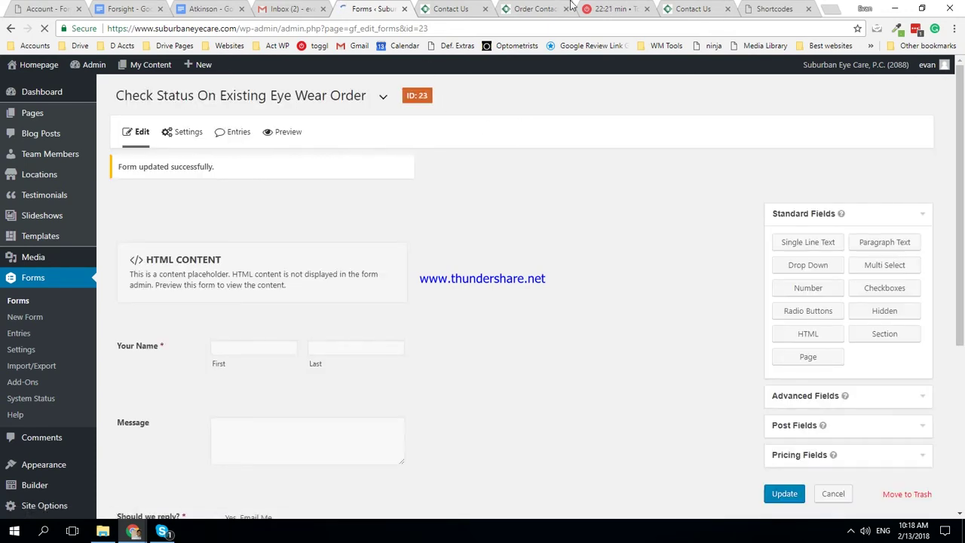
- Replace the fourth item's content with [gravityform id='23' title='false' description='false']
click(688, 8)
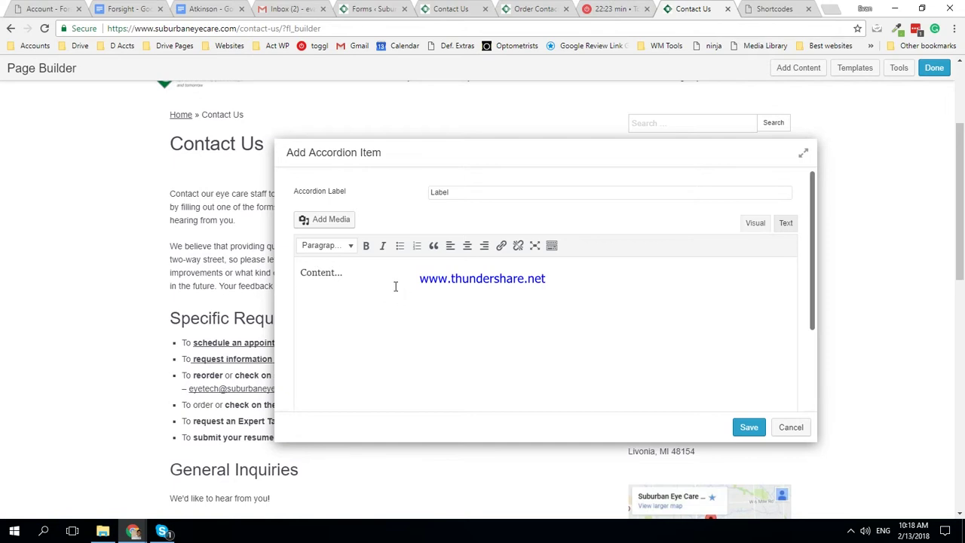
drag(395, 286, 246, 272)
key(ctrl+v)
key(ctrl+z)
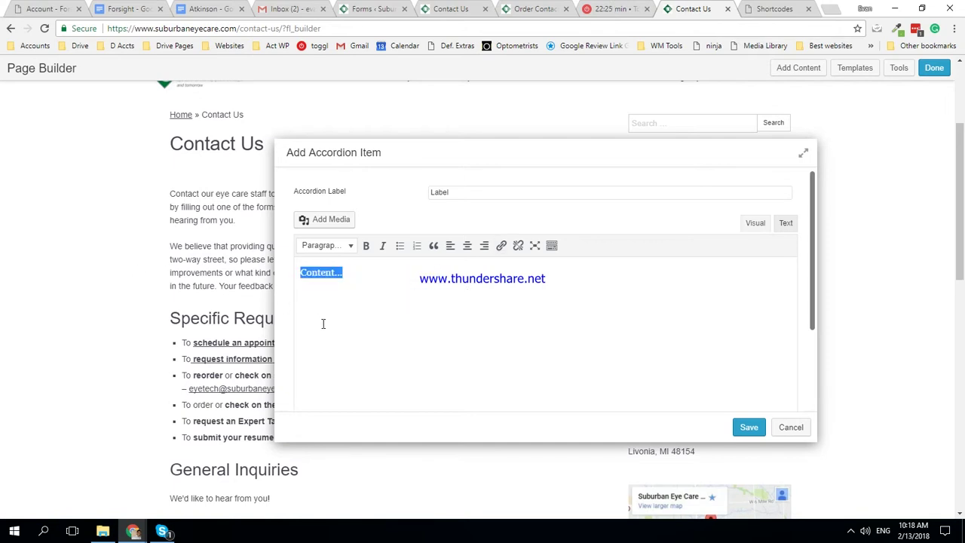
text([gr)
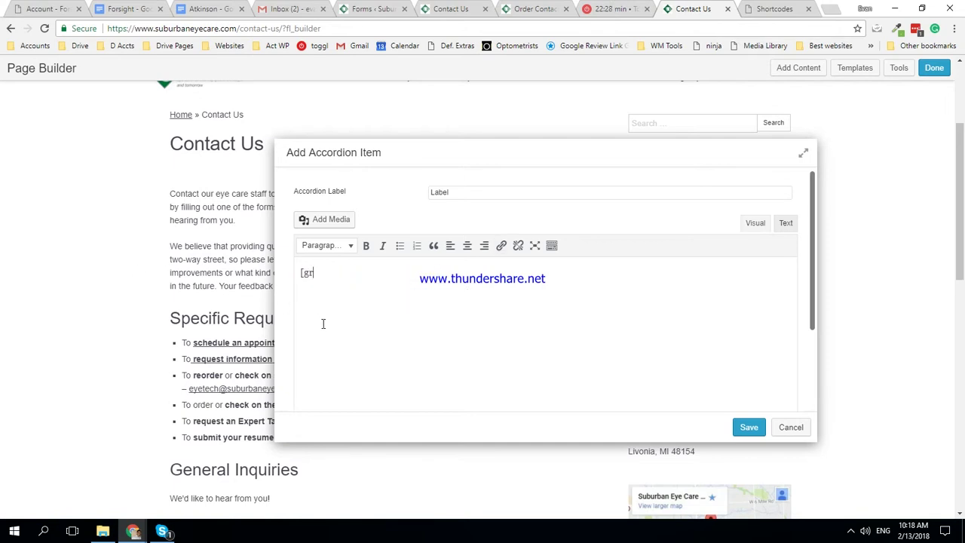
text(avityform id='23' title='false' descrip)
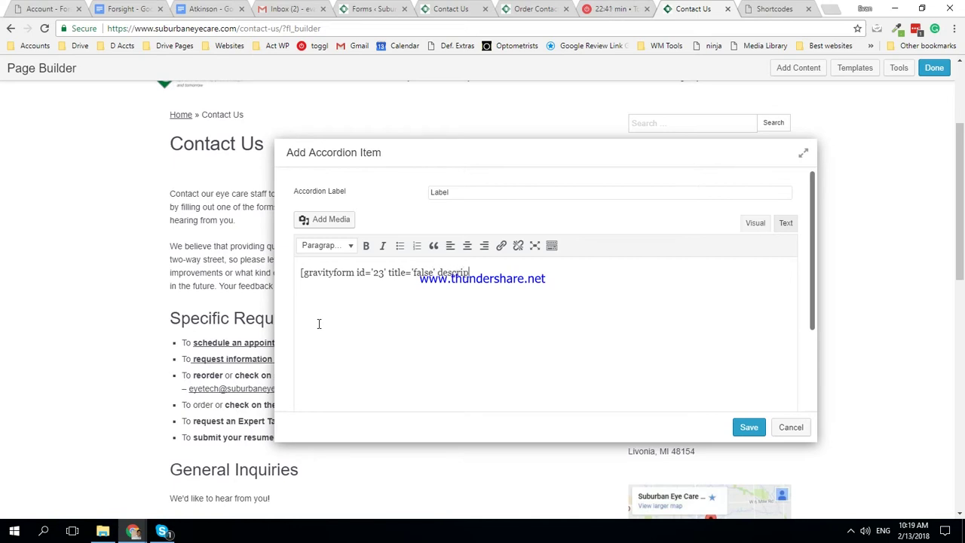
text(tion='false)
- Label the item 'To order or check on the status of an existing eyewear order' and save it
double_click(468, 193)
text(Ch)
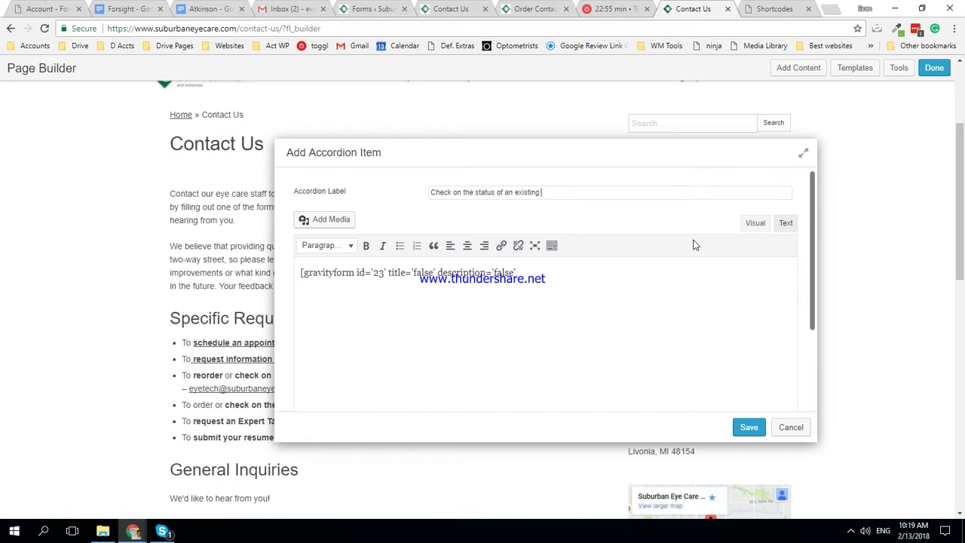
click(367, 9)
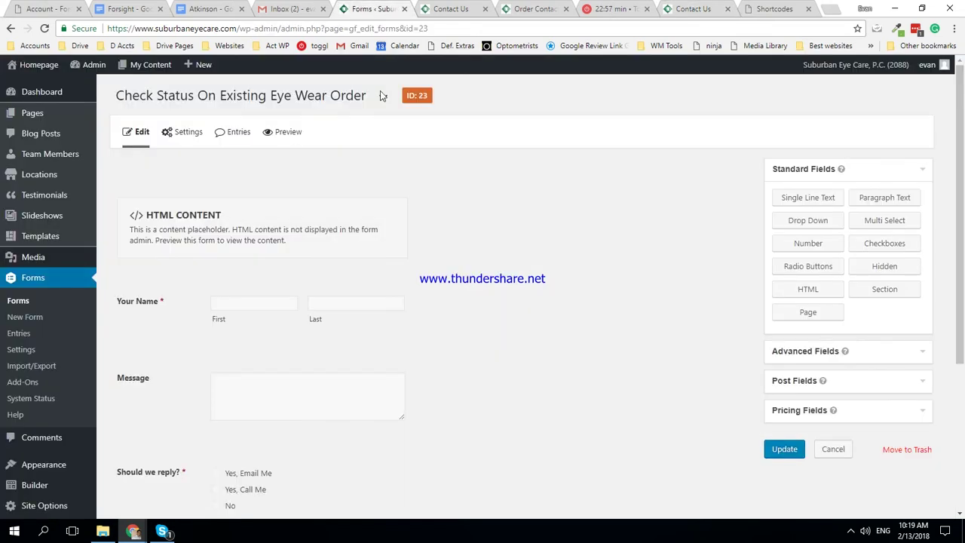
click(450, 8)
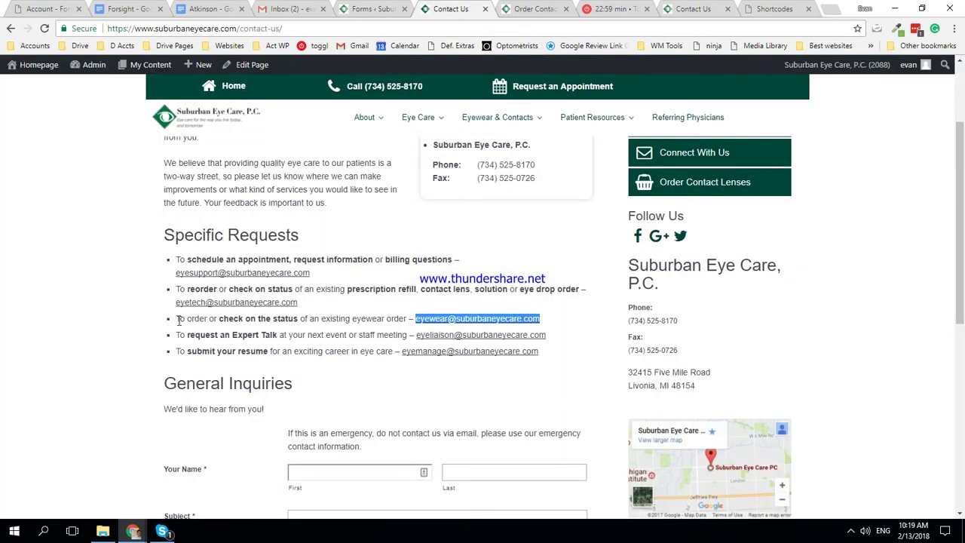
drag(176, 319, 408, 319)
key(ctrl+c)
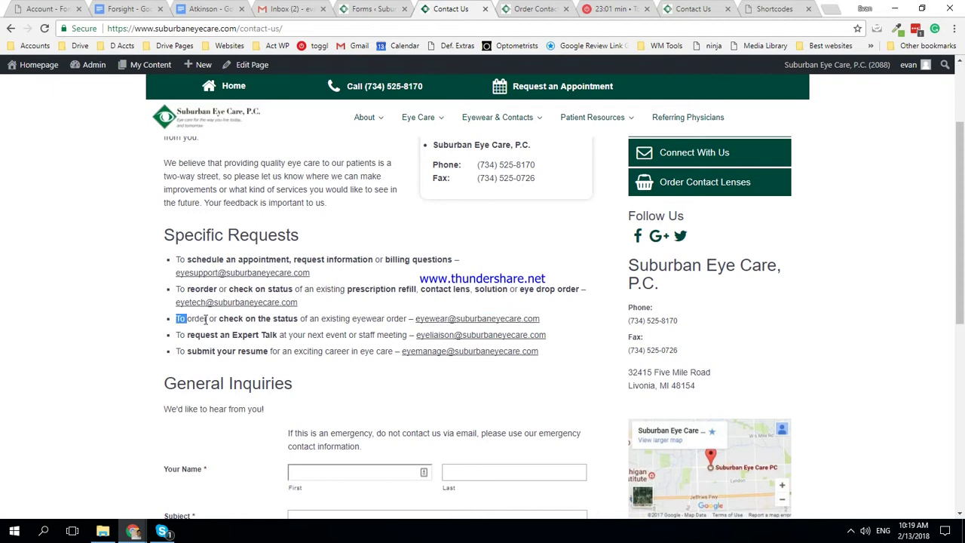
click(536, 8)
click(612, 8)
click(692, 8)
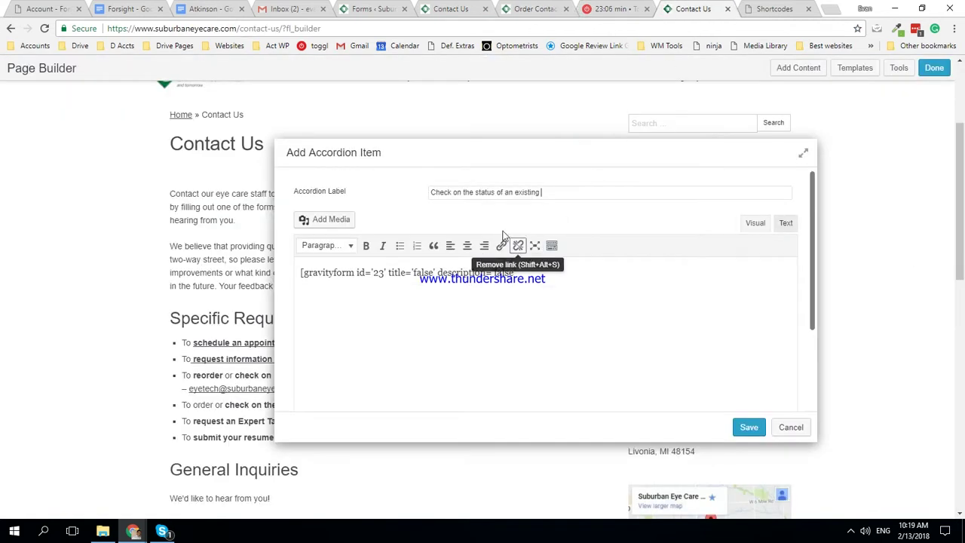
key(ctrl+a)
key(ctrl+v)
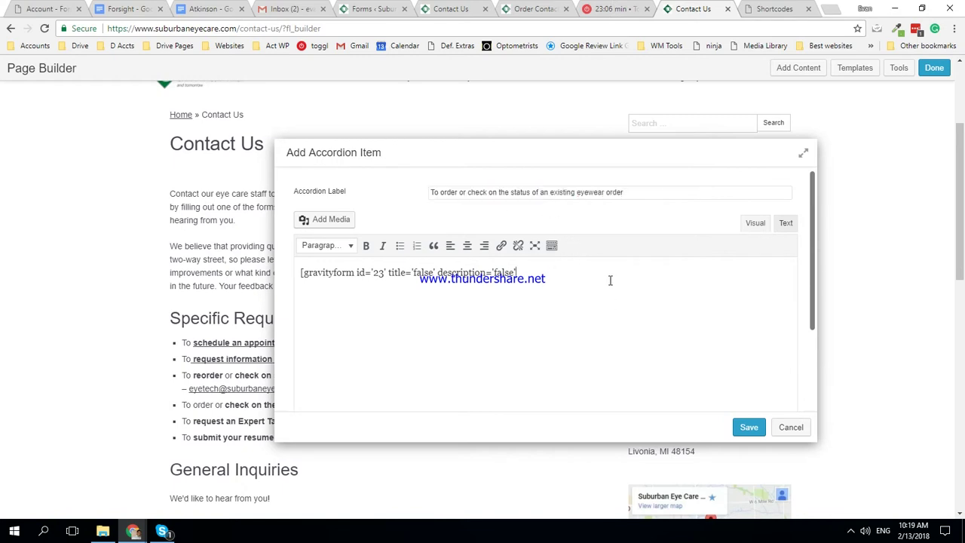
click(748, 427)
click(450, 9)
- Type 'Order or' in form 23's title box, dismiss it without renaming, and review the fields
click(374, 8)
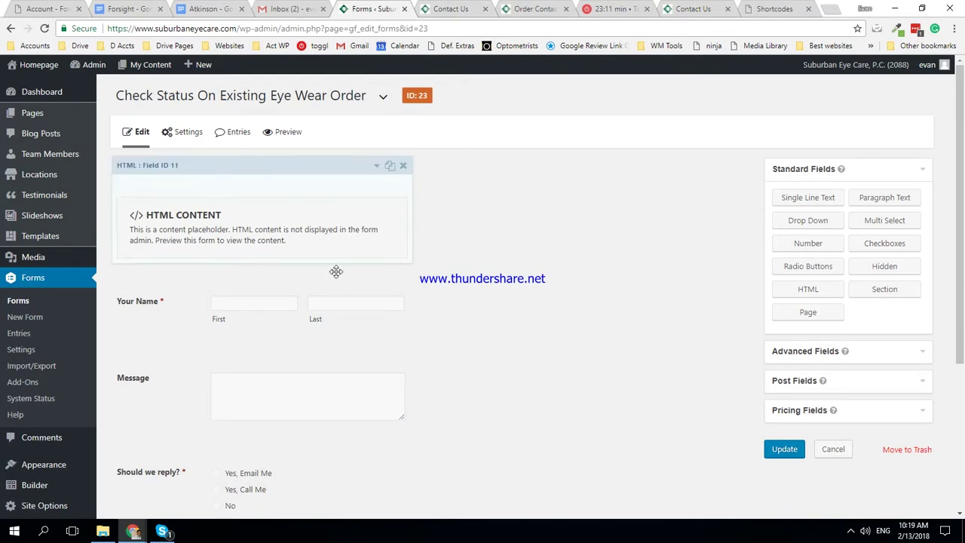
click(190, 99)
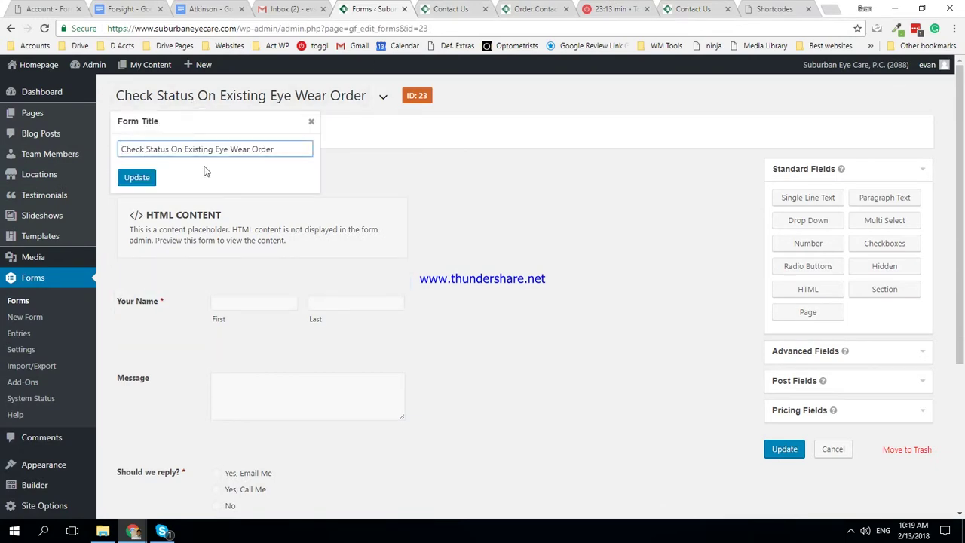
text(Order or)
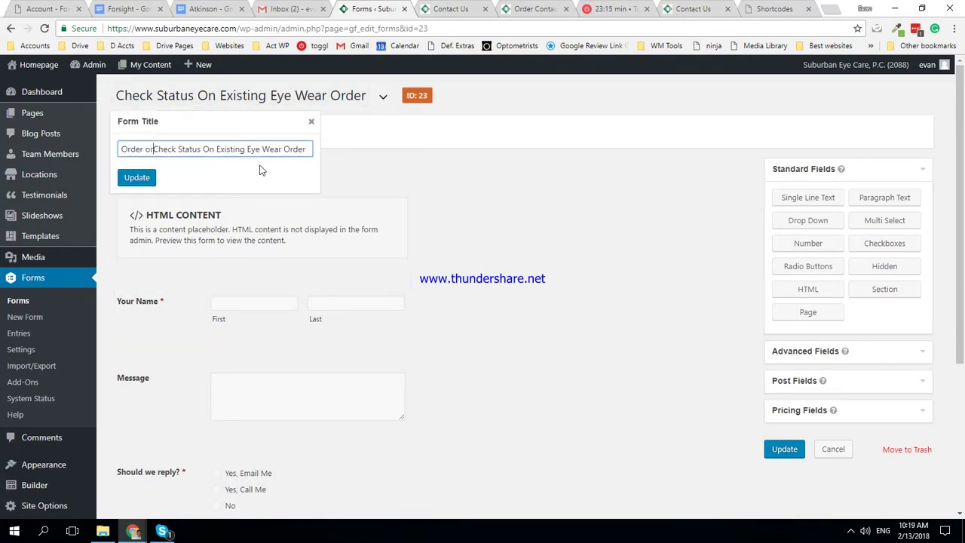
click(377, 170)
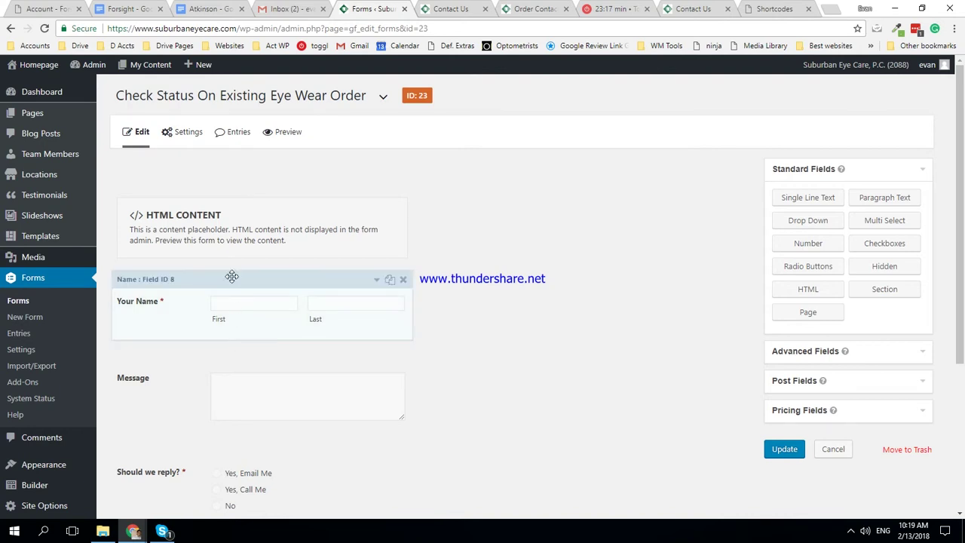
scroll(253, 301, down, 3)
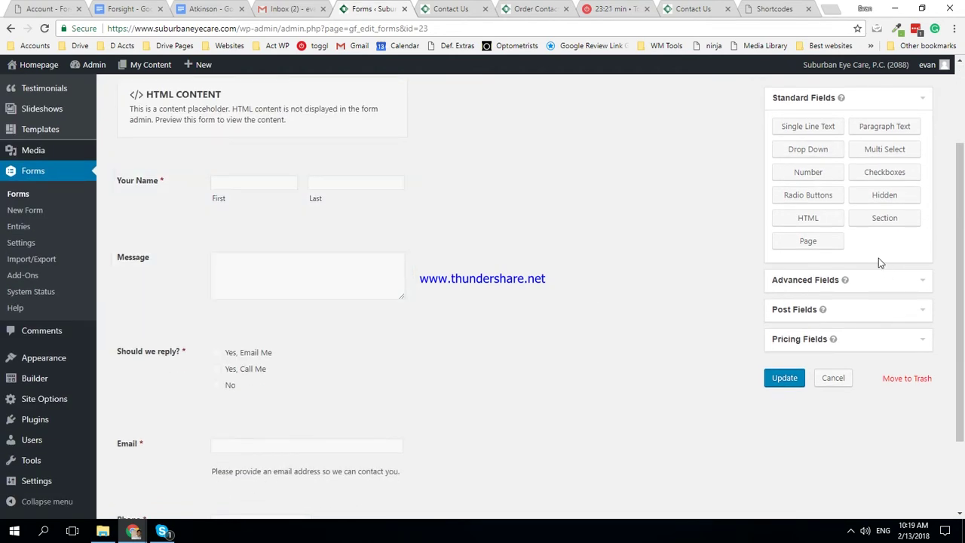
- Add a Drop Down field between Name and Message, labelled 'I would like to'
drag(815, 150, 282, 251)
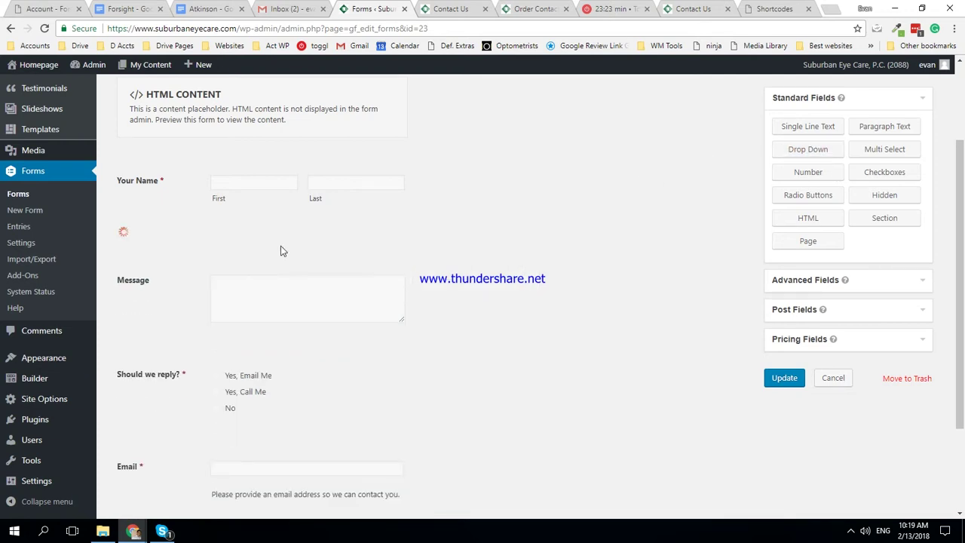
click(275, 260)
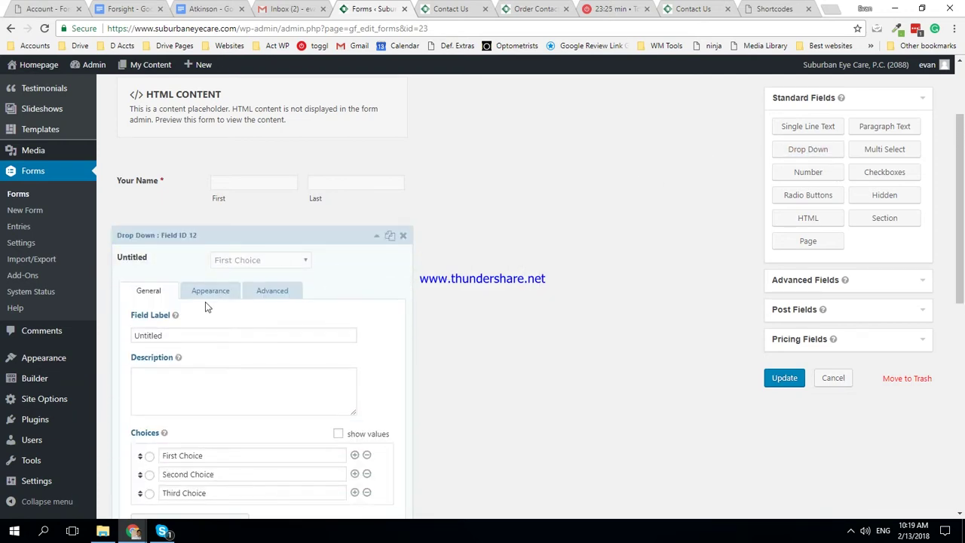
double_click(188, 332)
text(I w)
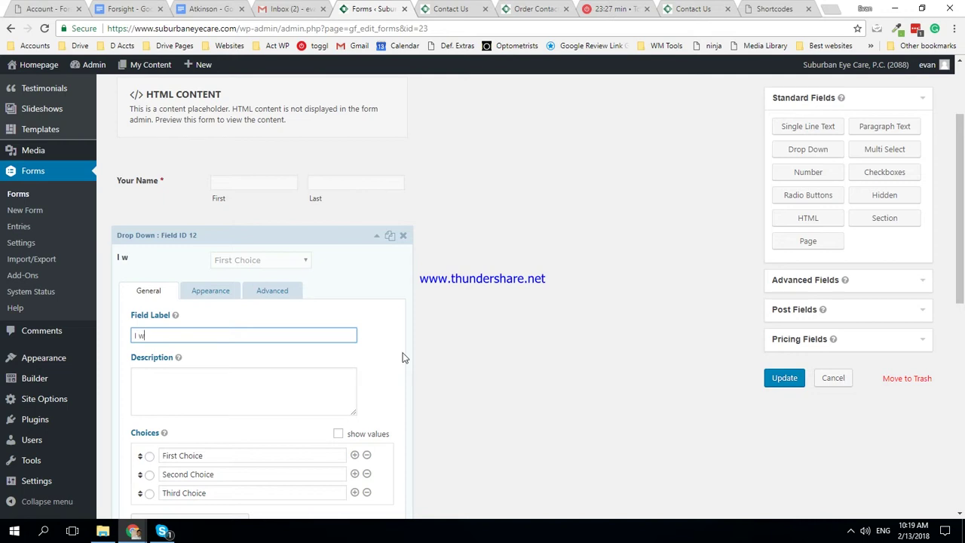
text(ould)
scroll(402, 357, up, 1)
text(to)
key(BackSpace)
key(BackSpace)
key(BackSpace)
key(BackSpace)
key(BackSpace)
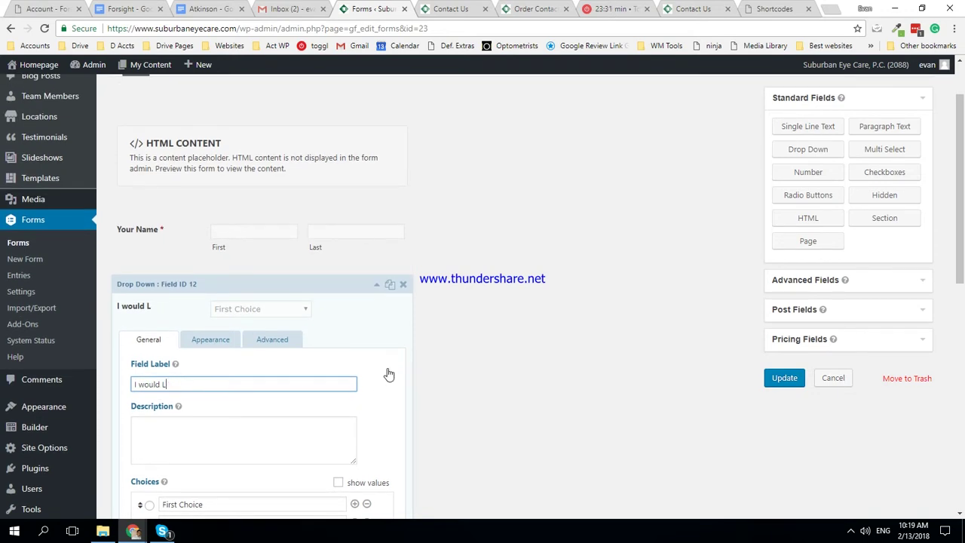
key(BackSpace)
text(like to)
scroll(231, 438, down, 3)
- Replace the dropdown's three placeholder choices with order-related options
triple_click(220, 326)
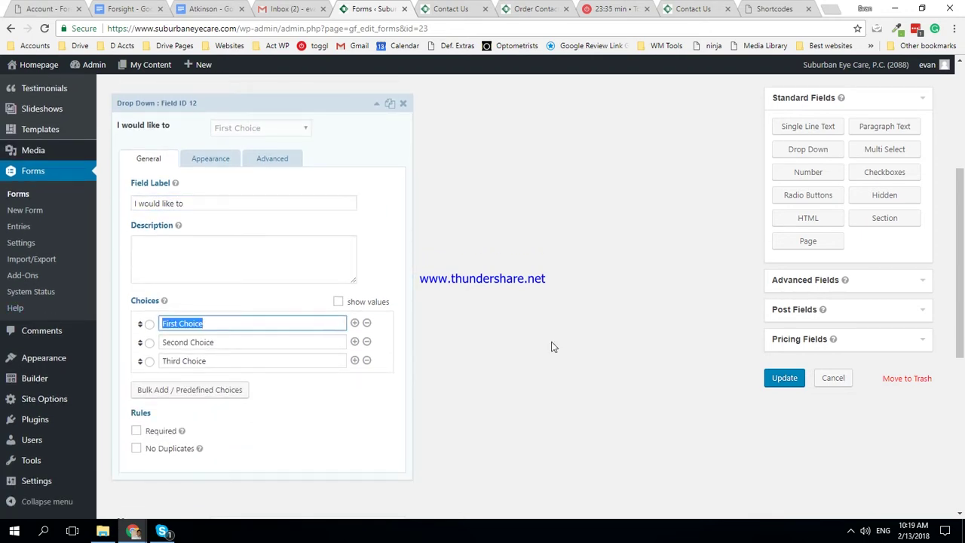
text(Check on an)
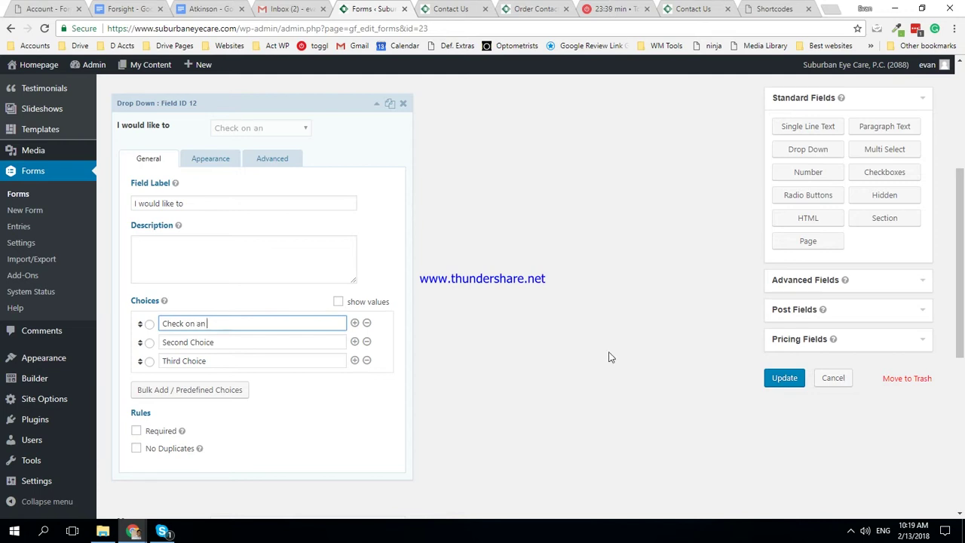
key(BackSpace)
text(recent orde)
key(Tab)
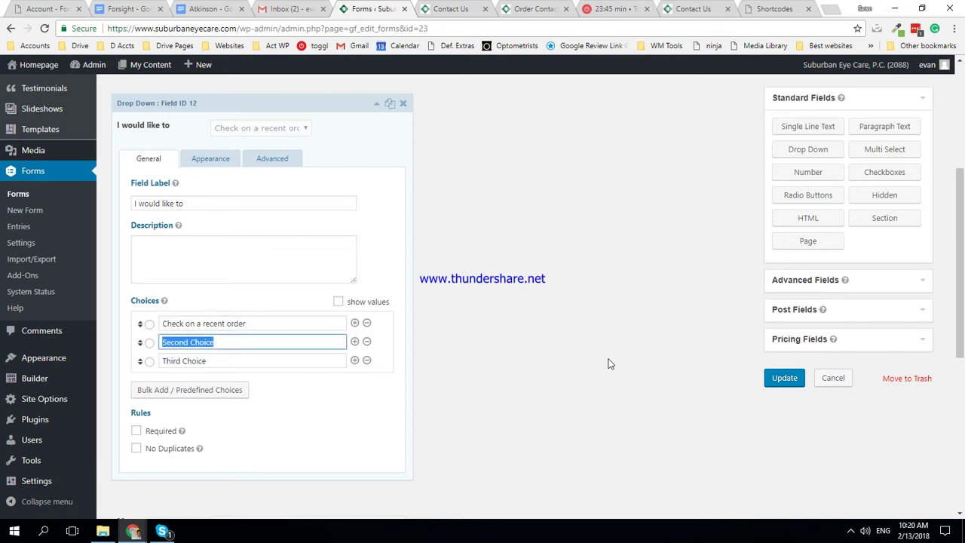
text(Order)
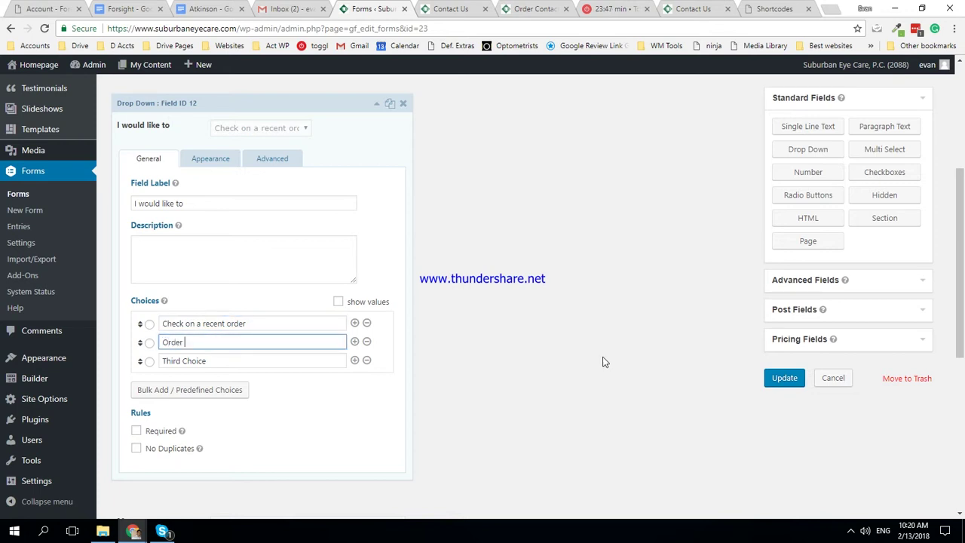
text(es)
click(249, 359)
text(Ord)
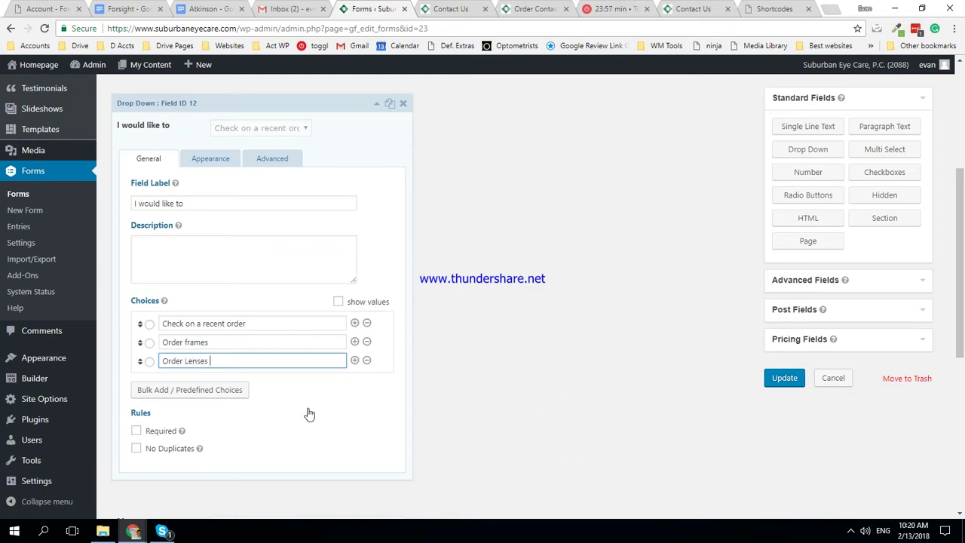
click(473, 379)
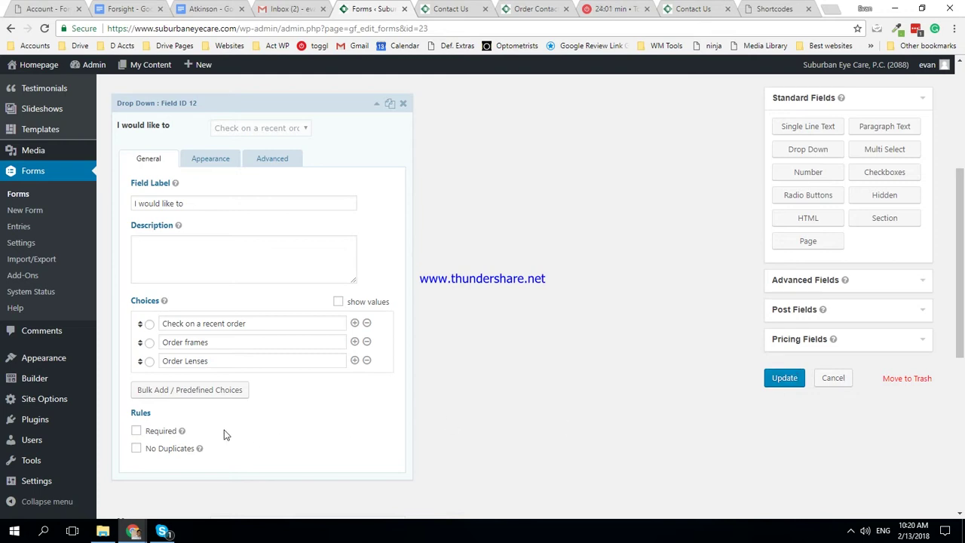
- Save form 23, then go back to the forms list and the Contact Us page
click(783, 378)
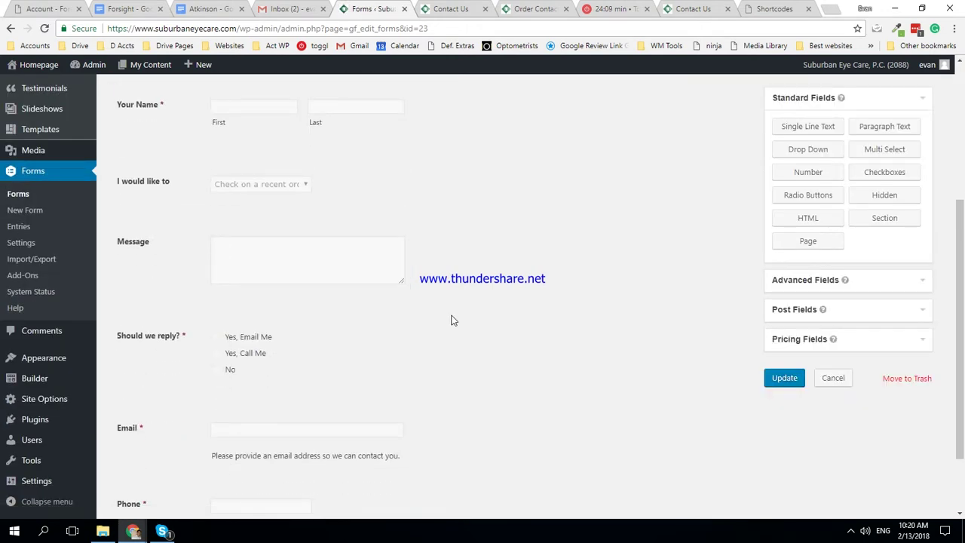
scroll(454, 320, down, 2)
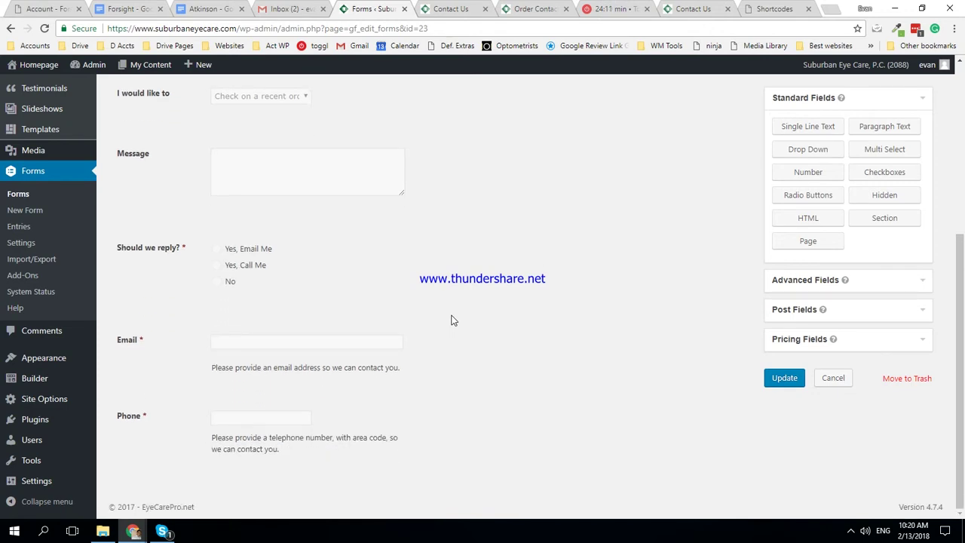
scroll(540, 329, up, 2)
scroll(540, 330, up, 2)
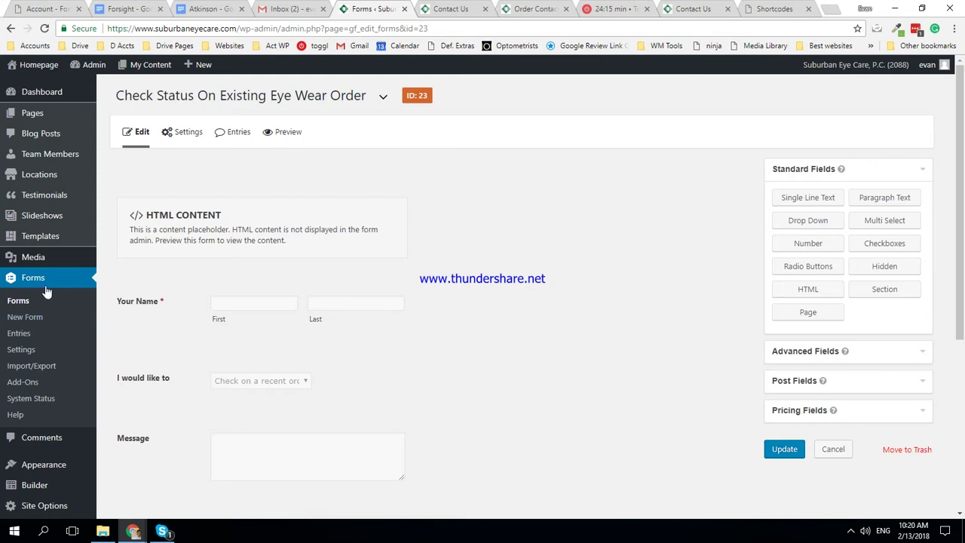
click(18, 300)
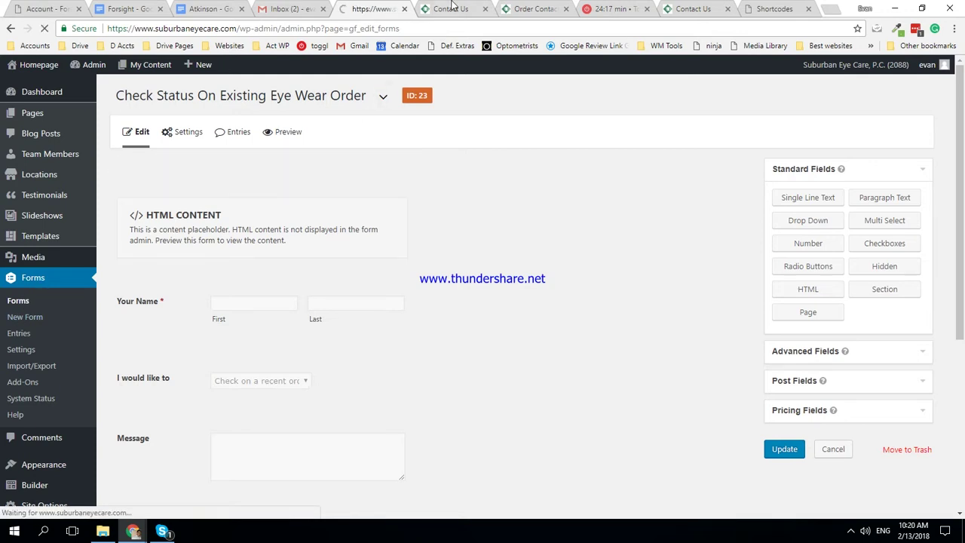
key(ctrl+Tab)
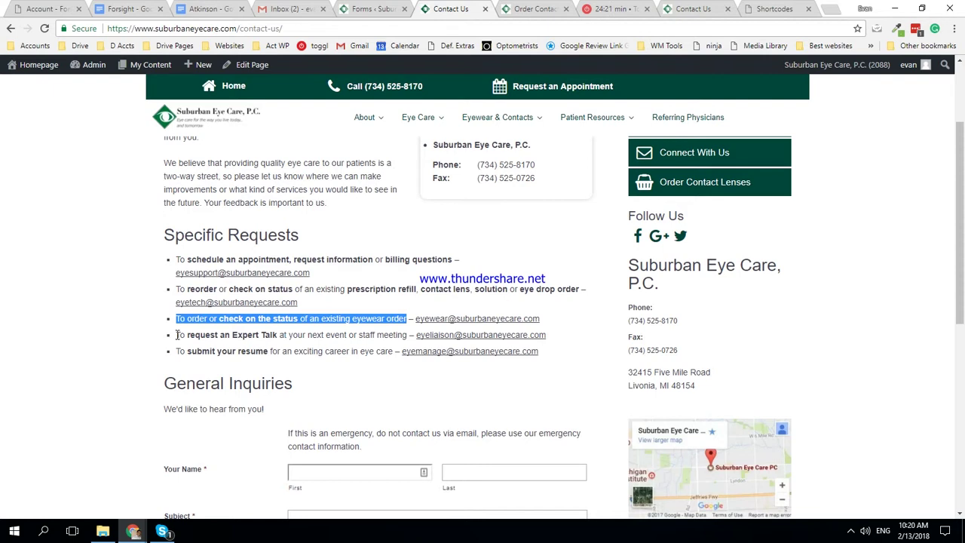
- Highlight the Expert Talk line, then duplicate the Contact Form as Contact Form (1), ID 24
drag(176, 334, 410, 334)
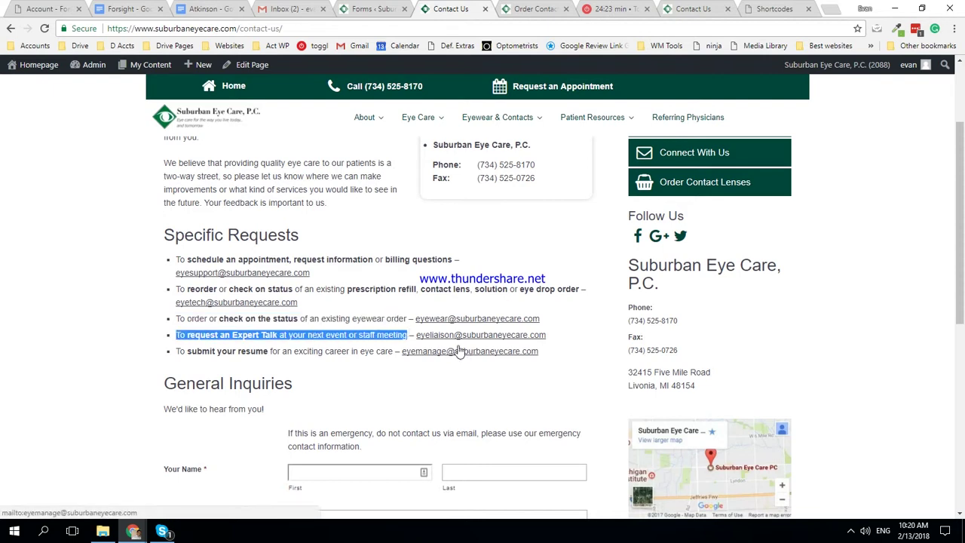
click(364, 8)
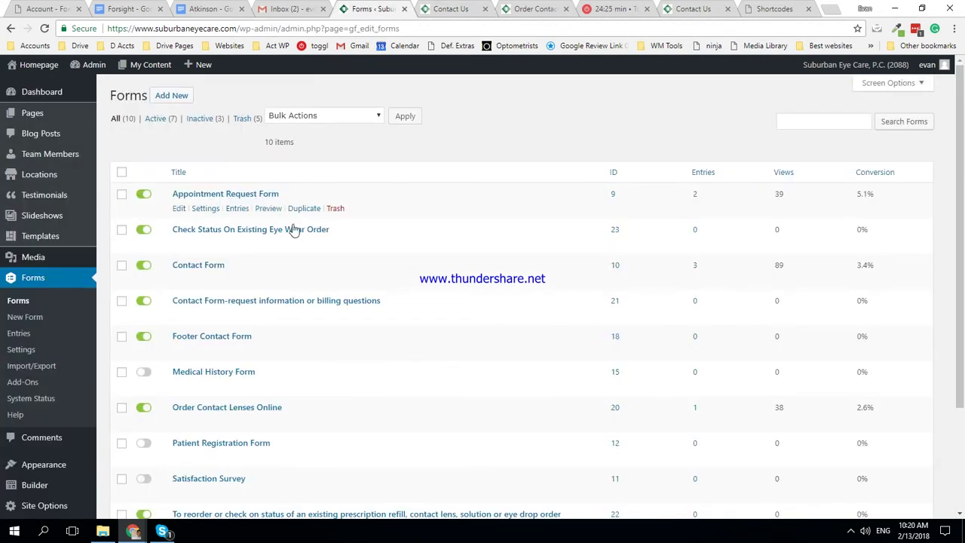
click(298, 280)
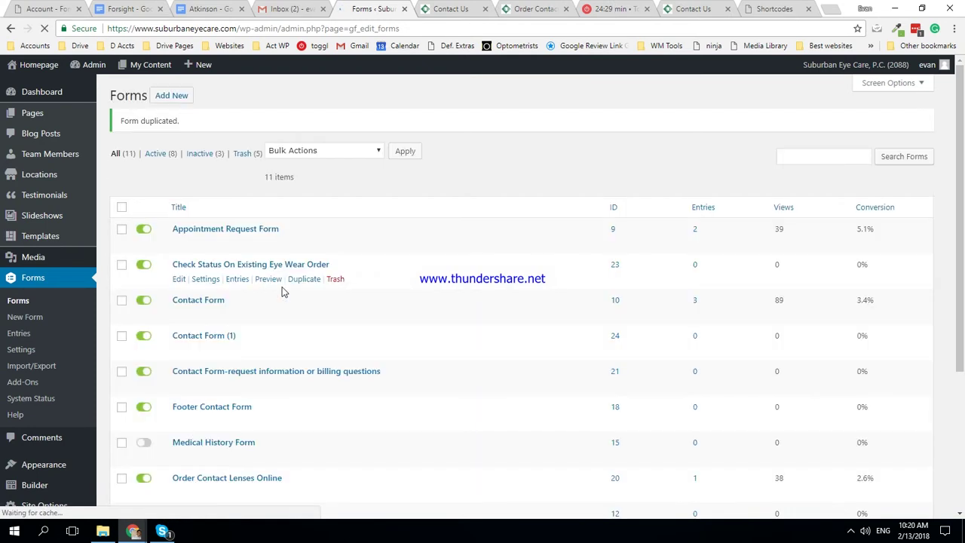
click(214, 337)
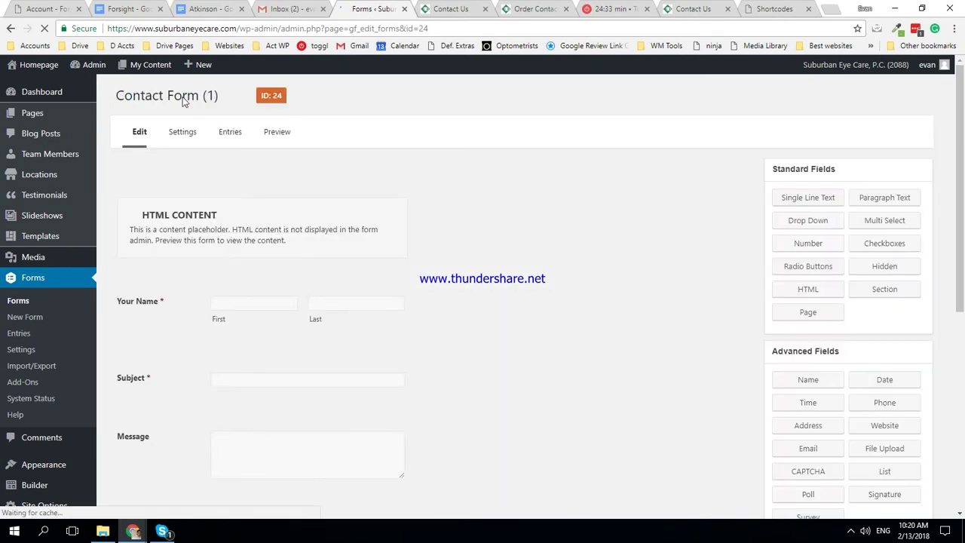
- Change form 24's title from Contact Form (1) to 'Request an expert talk'
click(180, 95)
triple_click(215, 148)
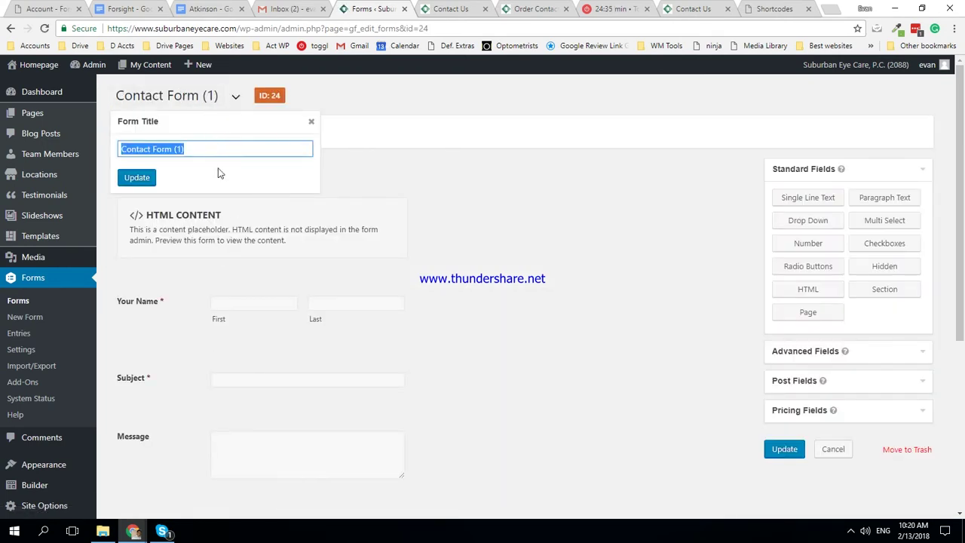
text(Request A)
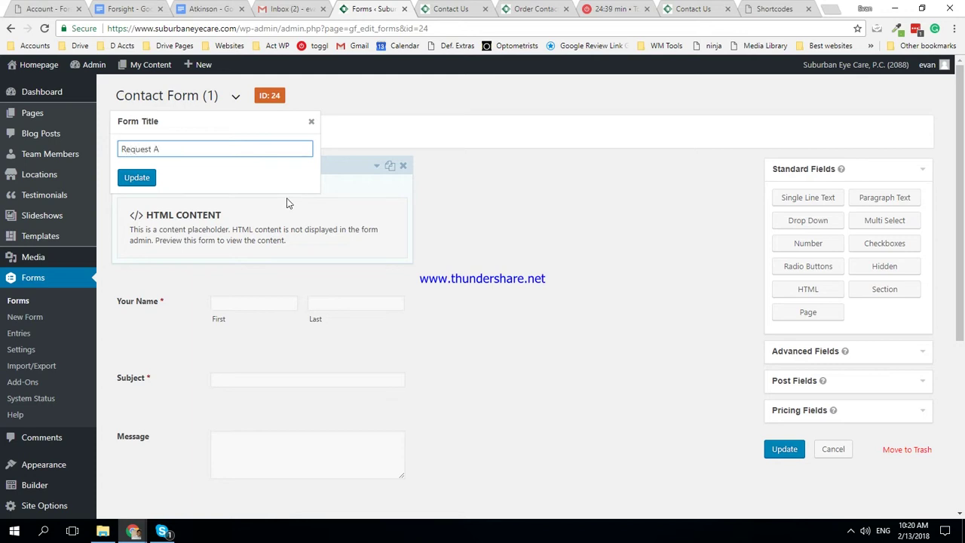
text(n Ey)
key(BackSpace)
key(BackSpace)
text(an )
text(expert)
text( talk)
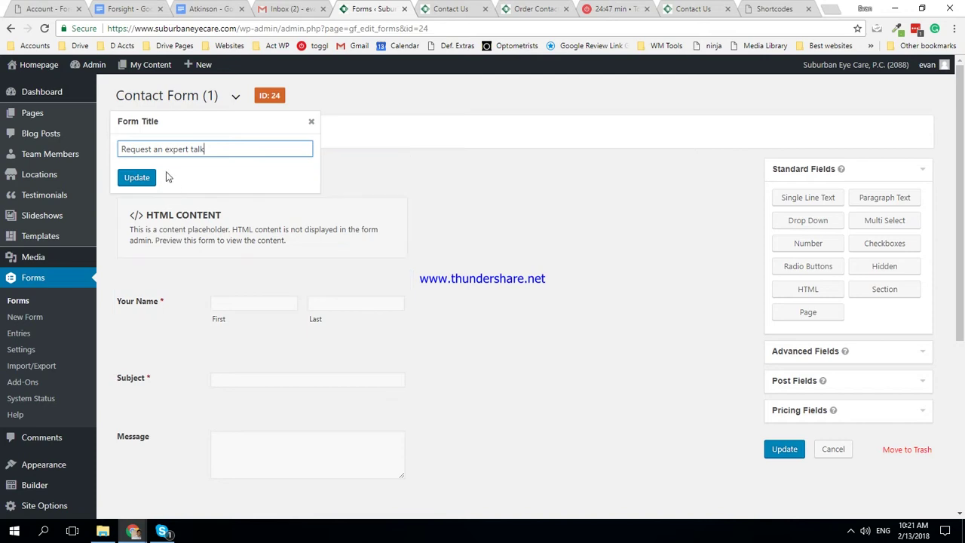
click(147, 180)
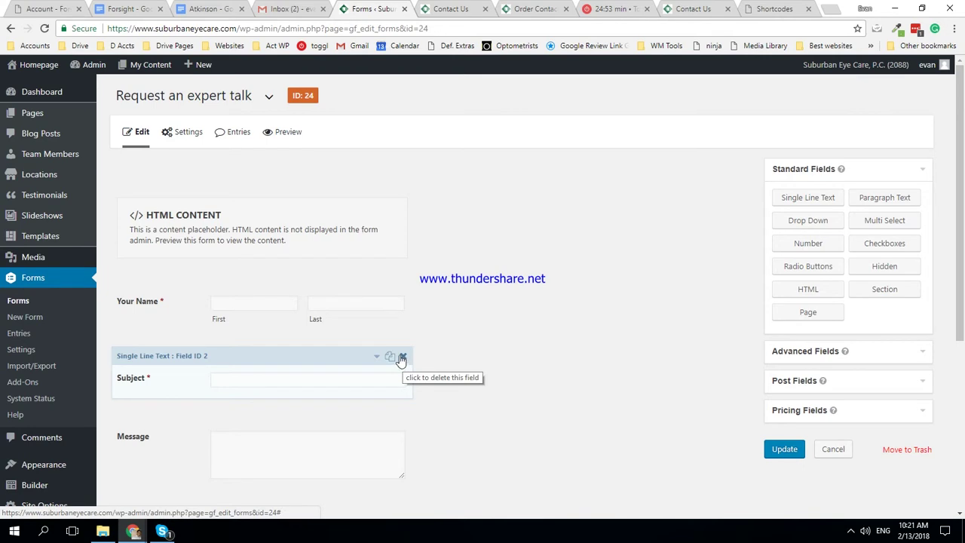
click(403, 358)
- Confirm deleting the Subject field and save form 24 with Update
click(527, 119)
scroll(483, 248, down, 2)
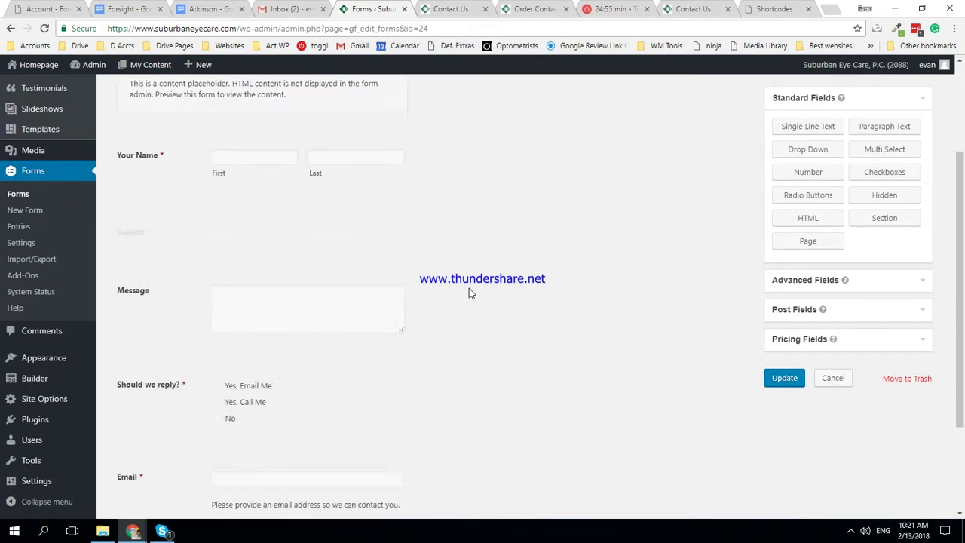
scroll(444, 279, down, 1)
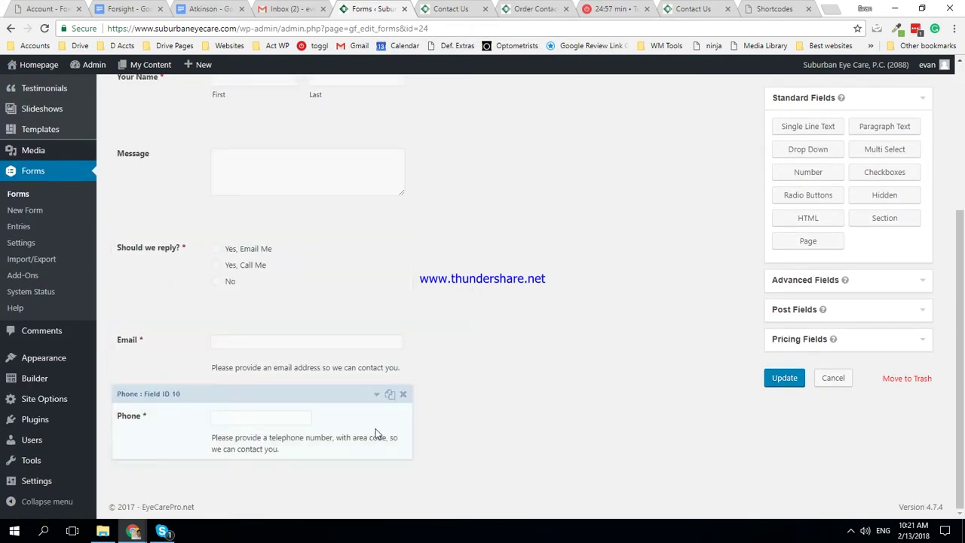
scroll(522, 308, up, 3)
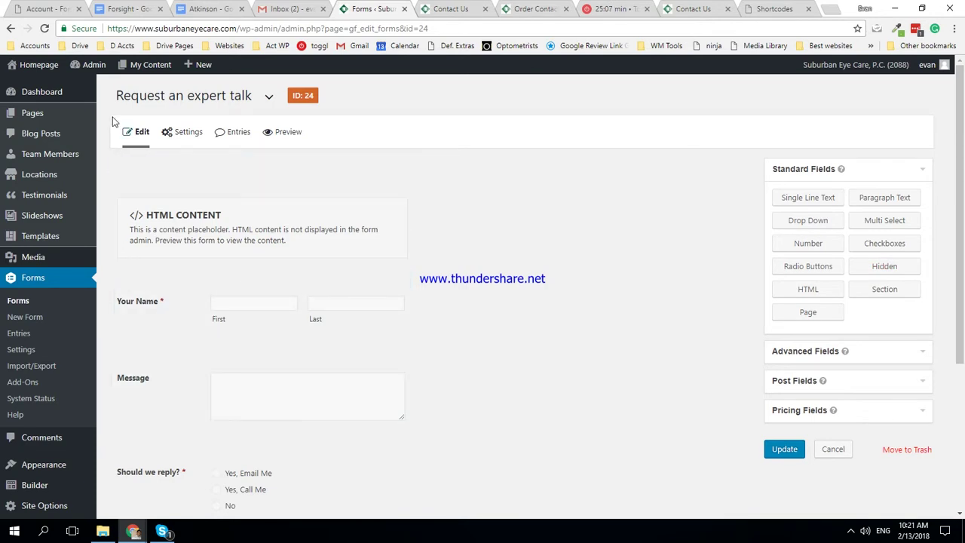
mouse_move(183, 132)
click(191, 201)
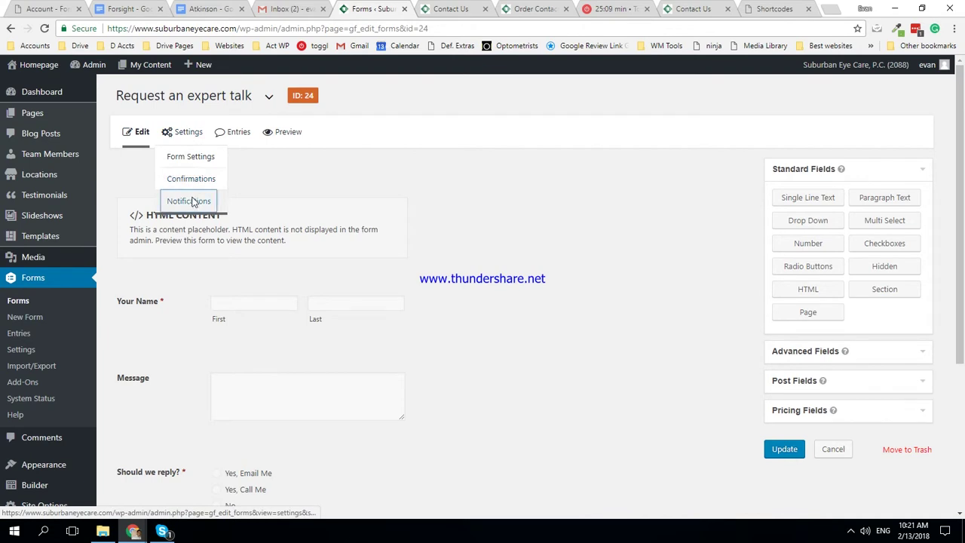
click(585, 94)
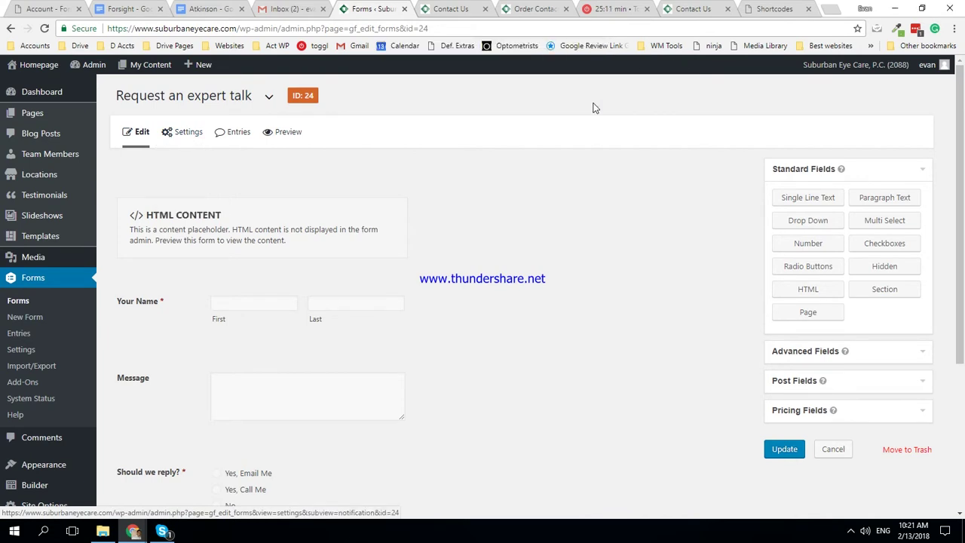
click(769, 451)
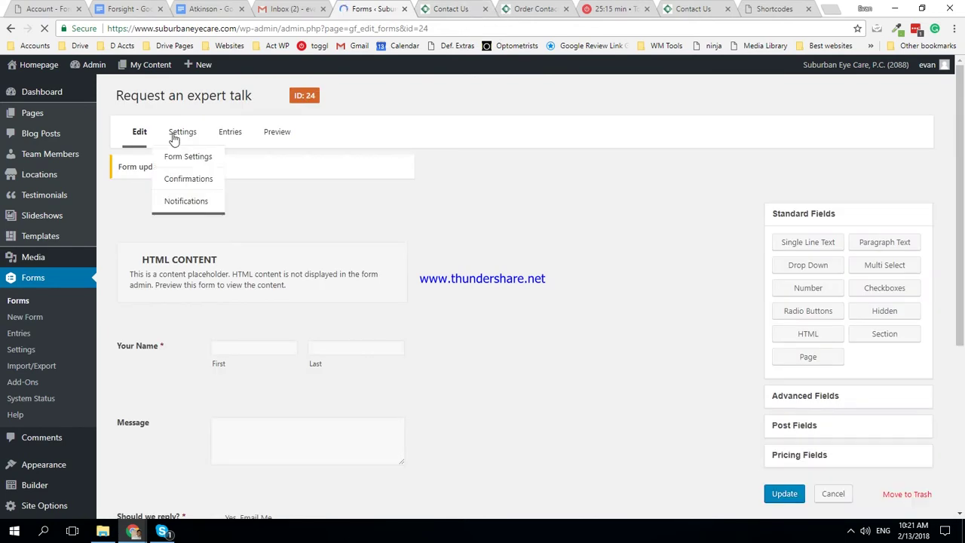
click(185, 201)
- Replace the Default Notification's recipients with the expert-talk eyeliaison address copied from Contact Us
click(450, 8)
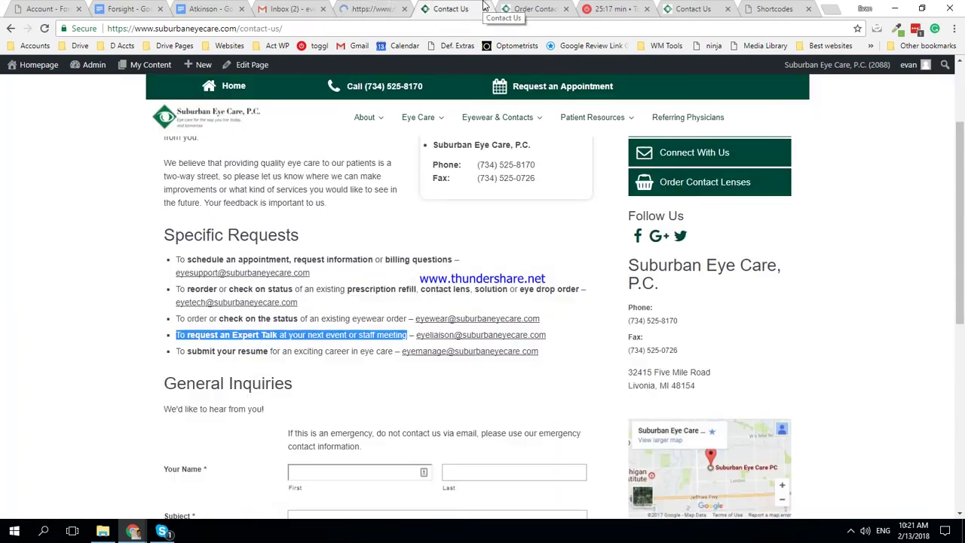
drag(557, 336, 415, 334)
key(ctrl+c)
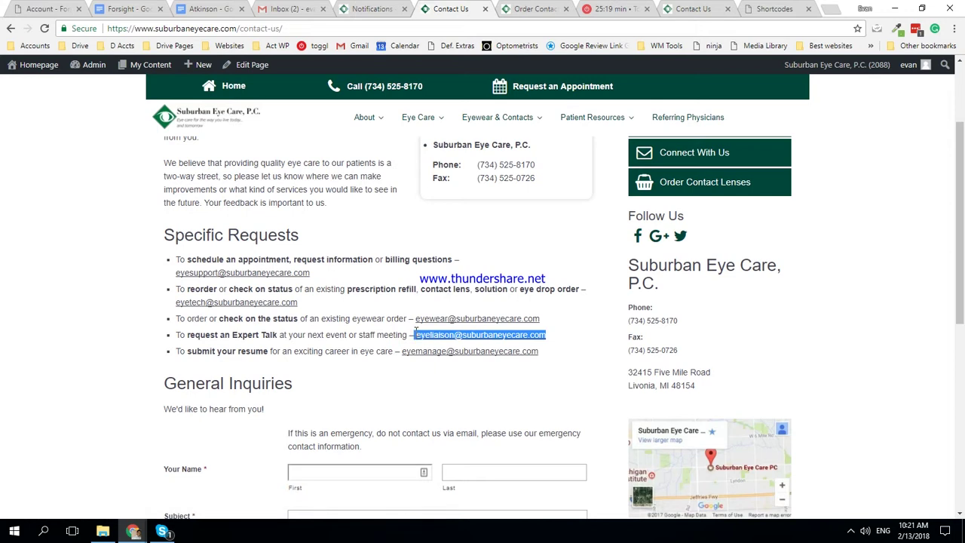
click(371, 8)
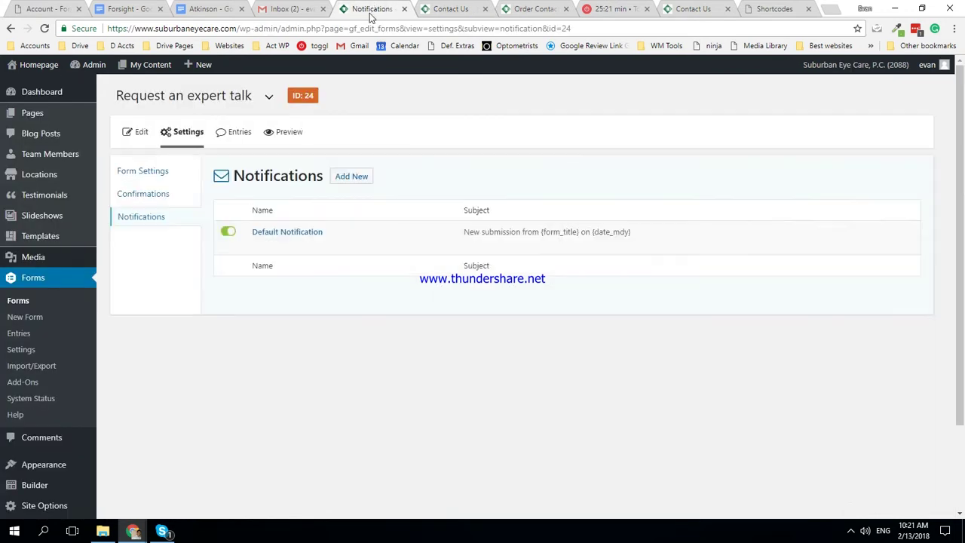
click(298, 233)
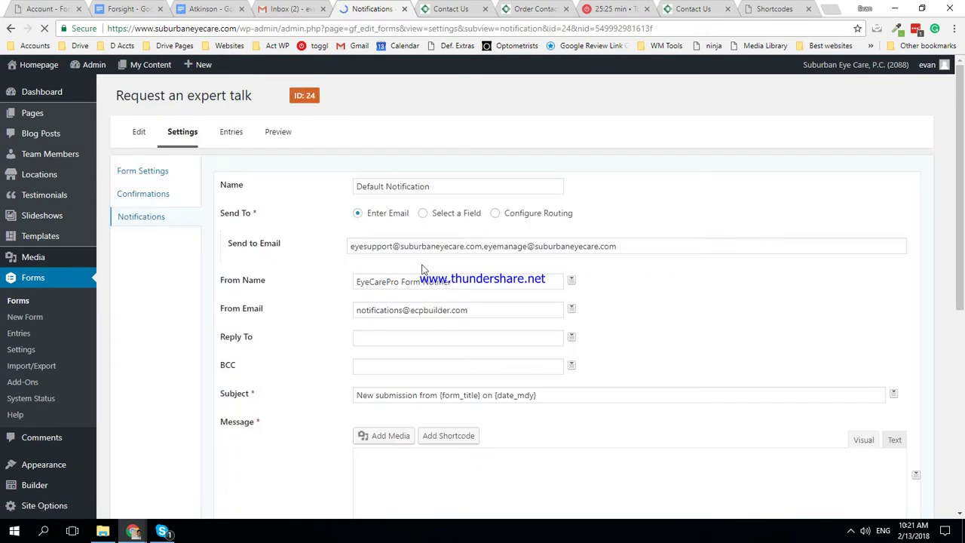
click(428, 248)
key(ctrl+a)
key(ctrl+v)
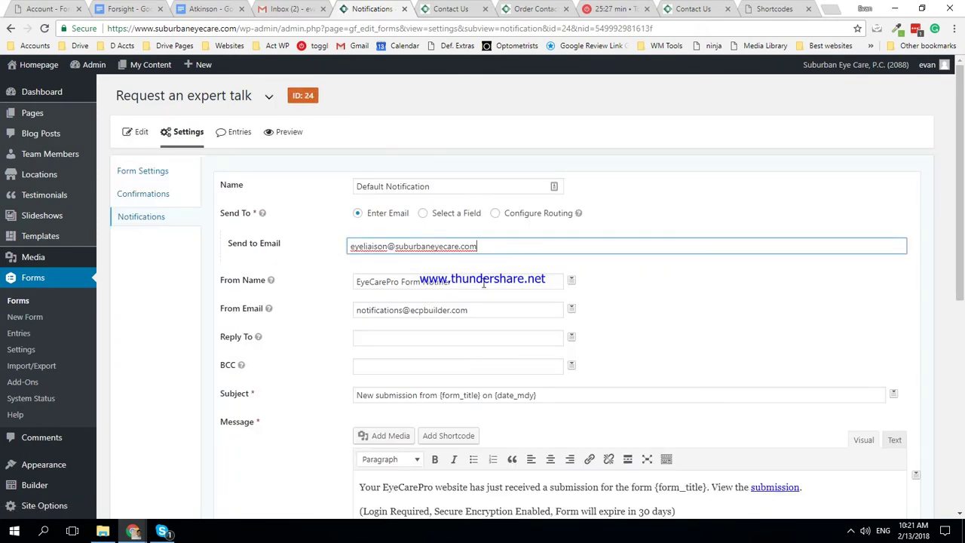
scroll(612, 286, down, 5)
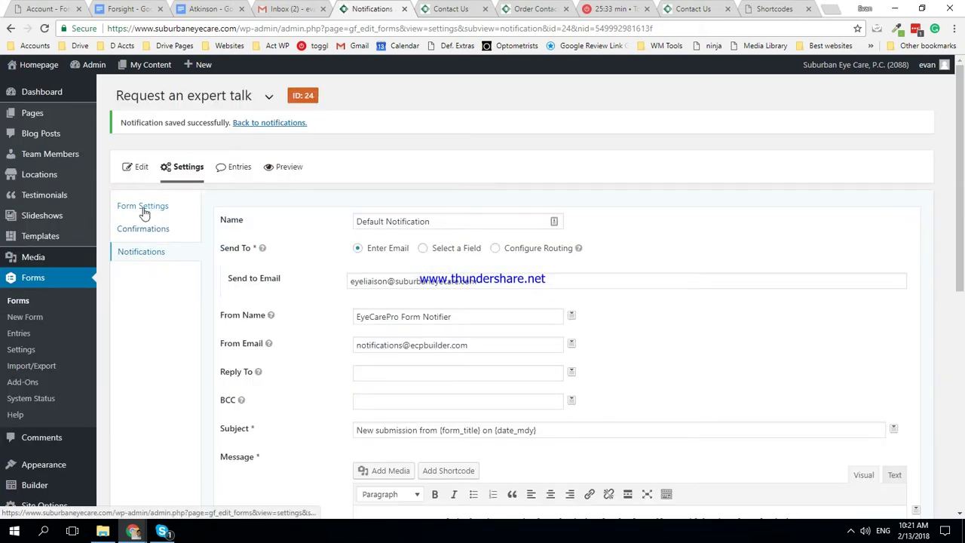
- Add a fifth accordion item labelled with the Expert Talk sentence copied from the page
click(761, 6)
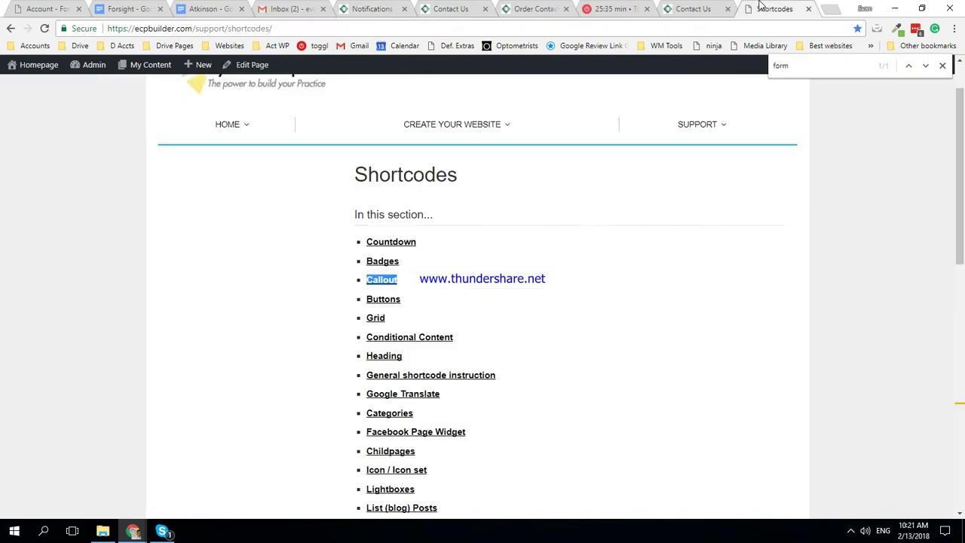
click(708, 8)
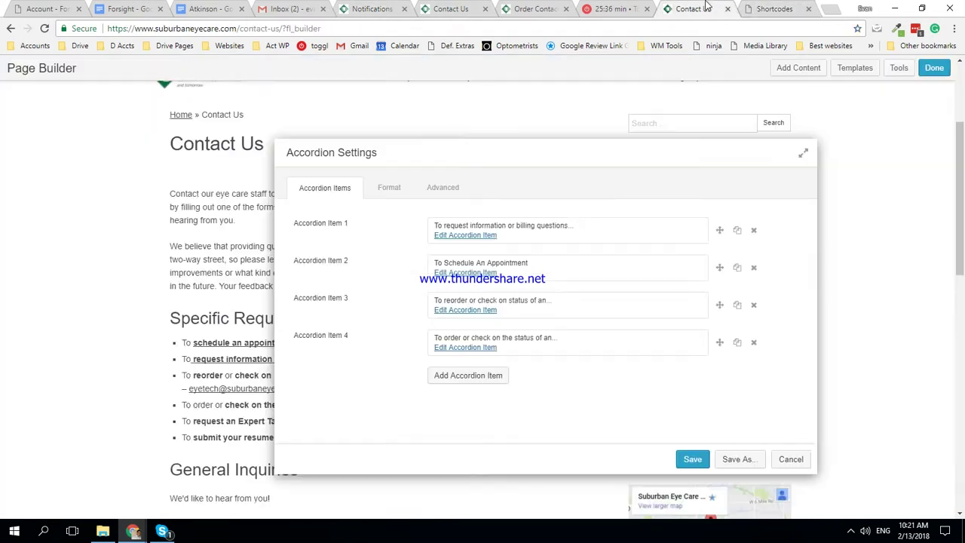
click(488, 373)
click(486, 375)
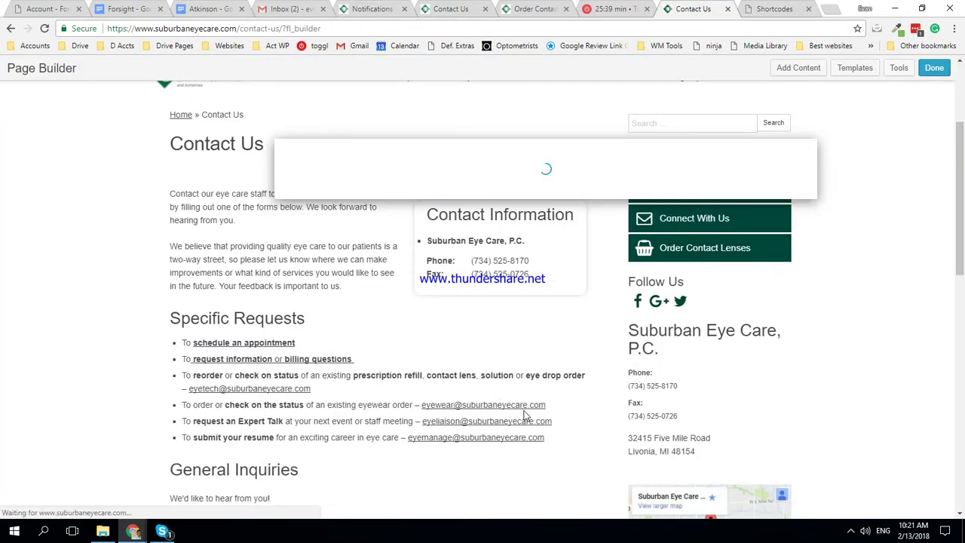
double_click(464, 190)
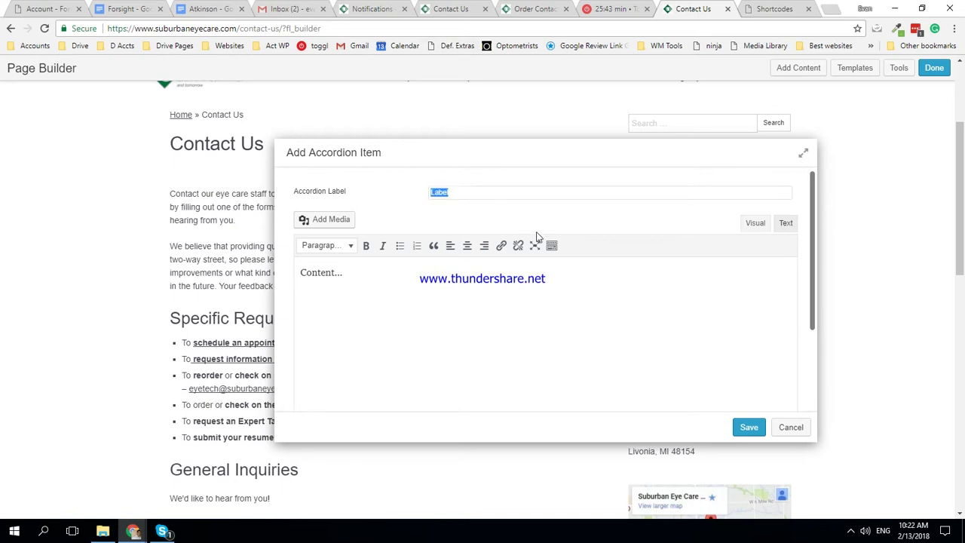
click(445, 7)
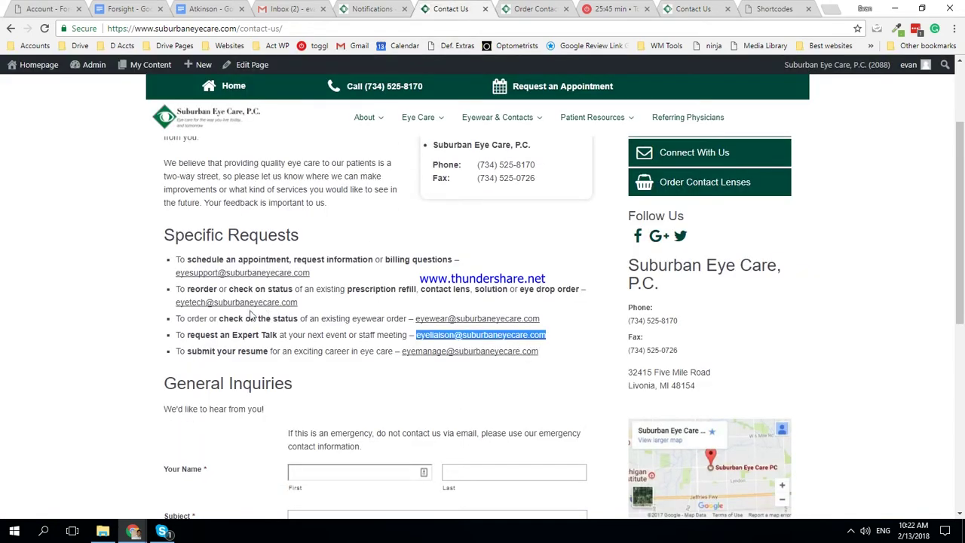
mouse_move(172, 343)
mouse_down()
mouse_move(402, 385)
mouse_move(408, 337)
mouse_up()
key(ctrl+c)
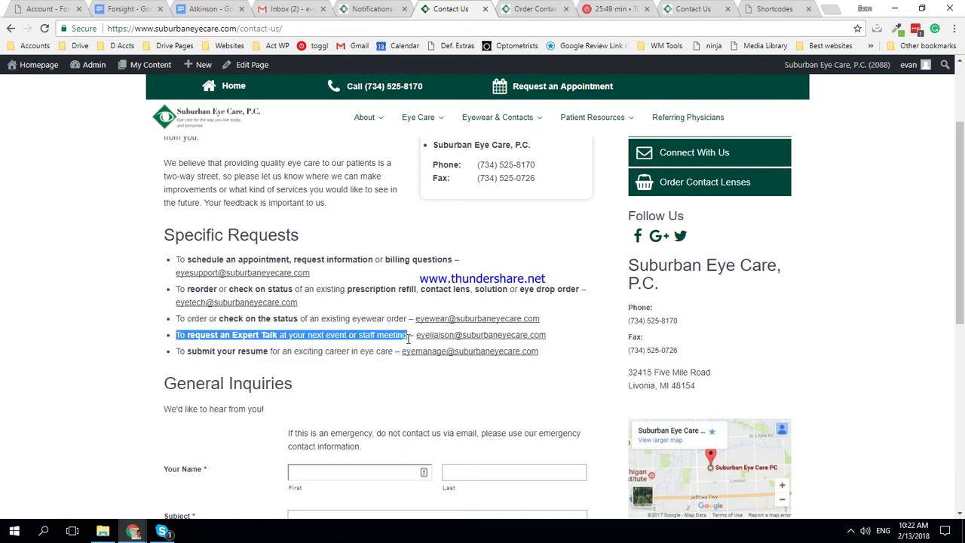
click(791, 8)
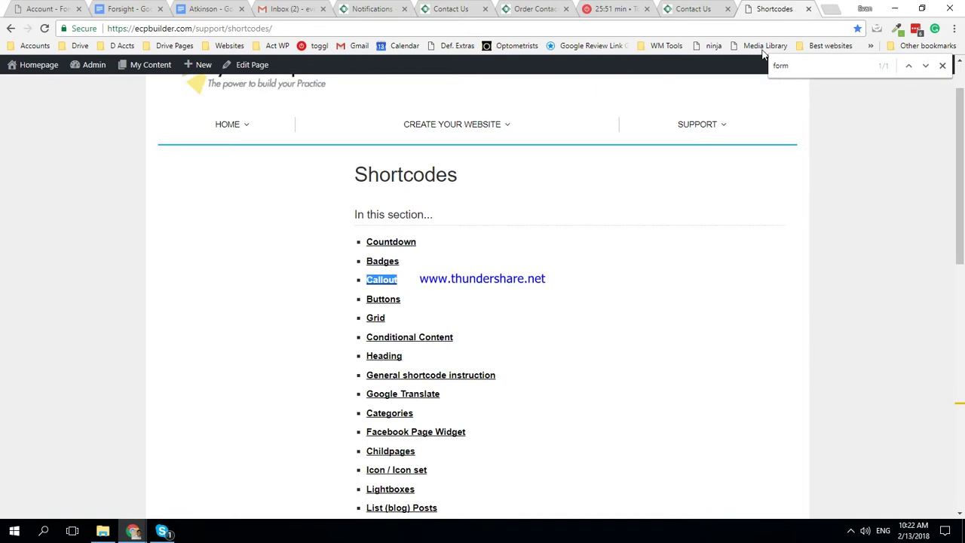
click(705, 8)
key(ctrl+v)
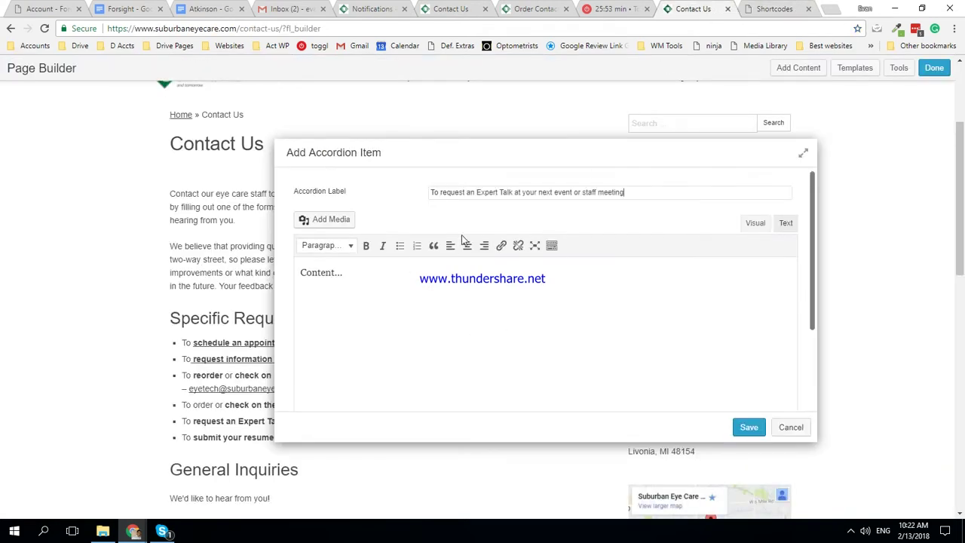
- Give it the gravityform id 24 shortcode, save it, and add a sixth item
click(450, 278)
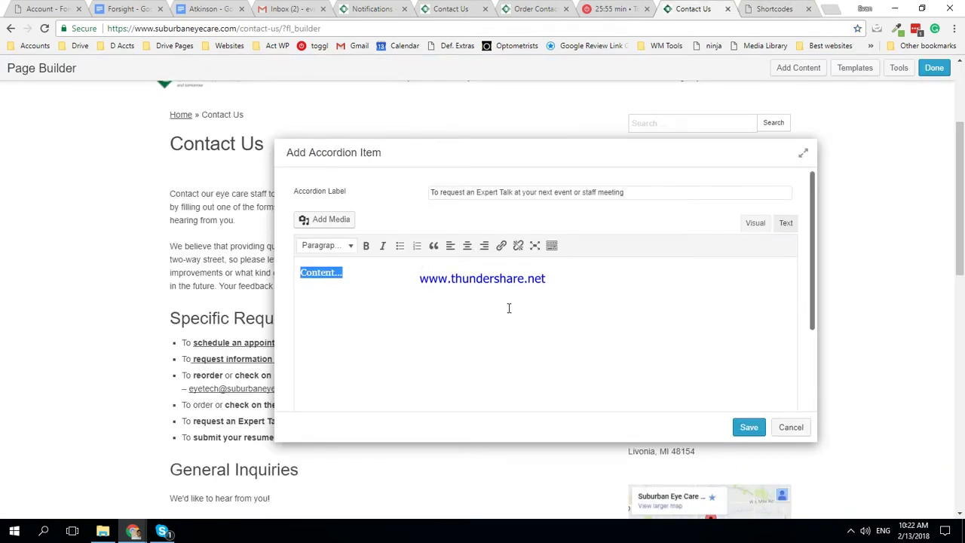
text([)
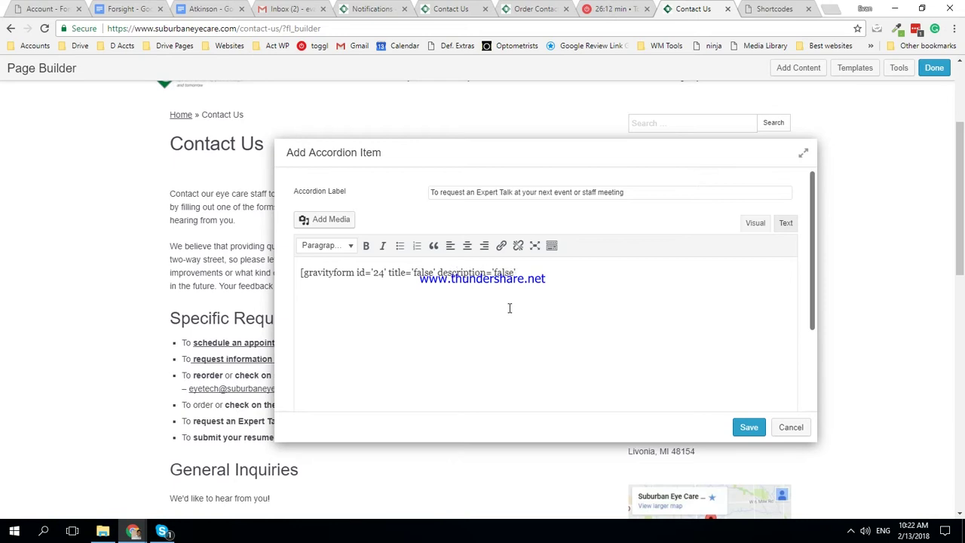
click(747, 429)
click(458, 415)
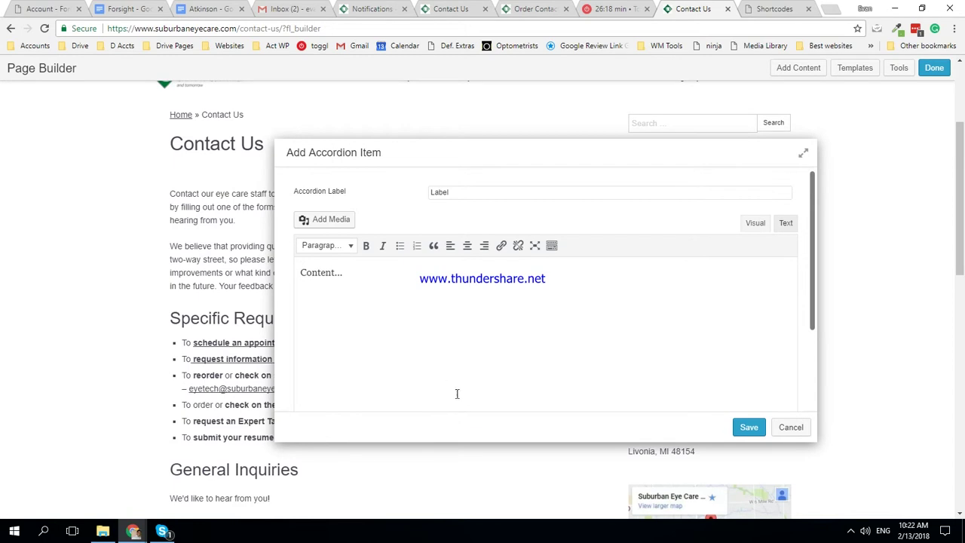
- Go to the list of all eleven forms, after briefly inspecting the Medical History Form
click(373, 8)
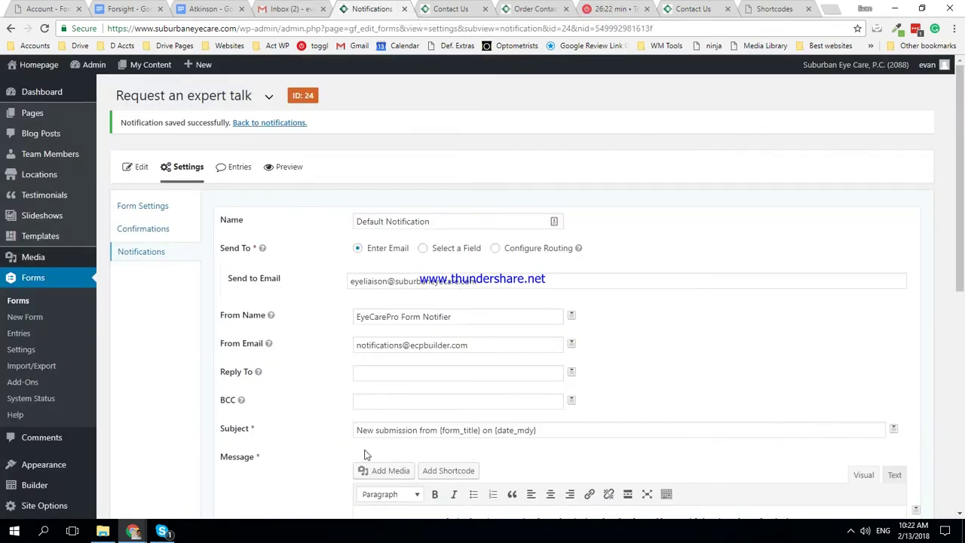
scroll(230, 226, down, 3)
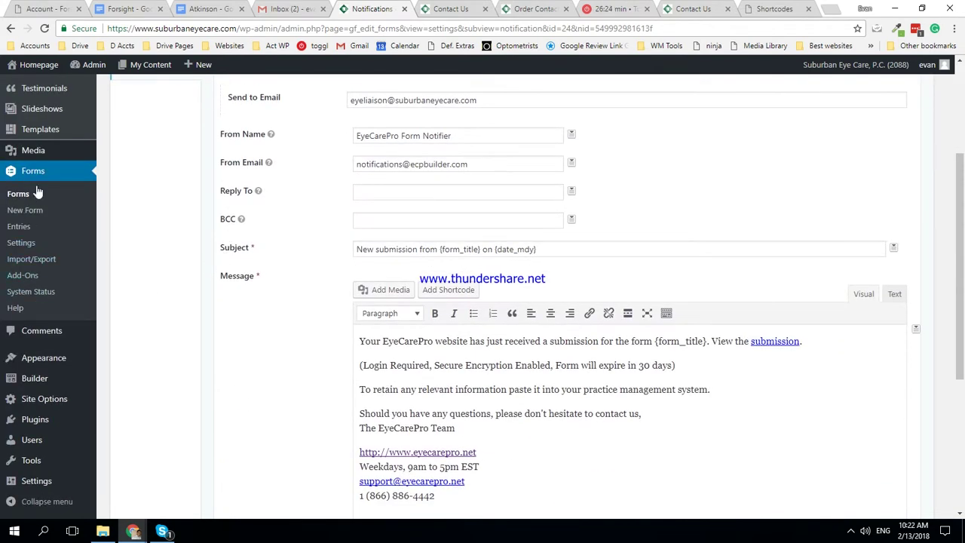
click(35, 171)
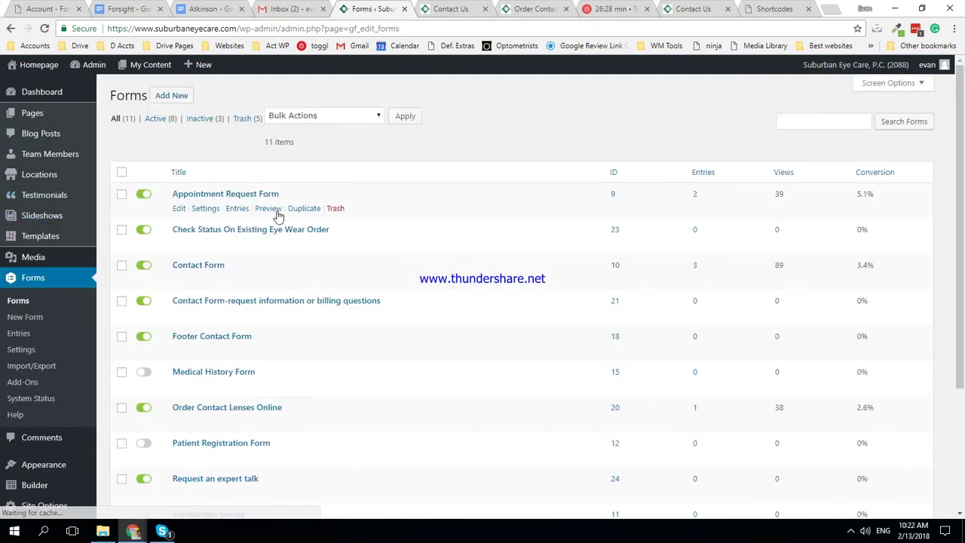
scroll(269, 315, down, 3)
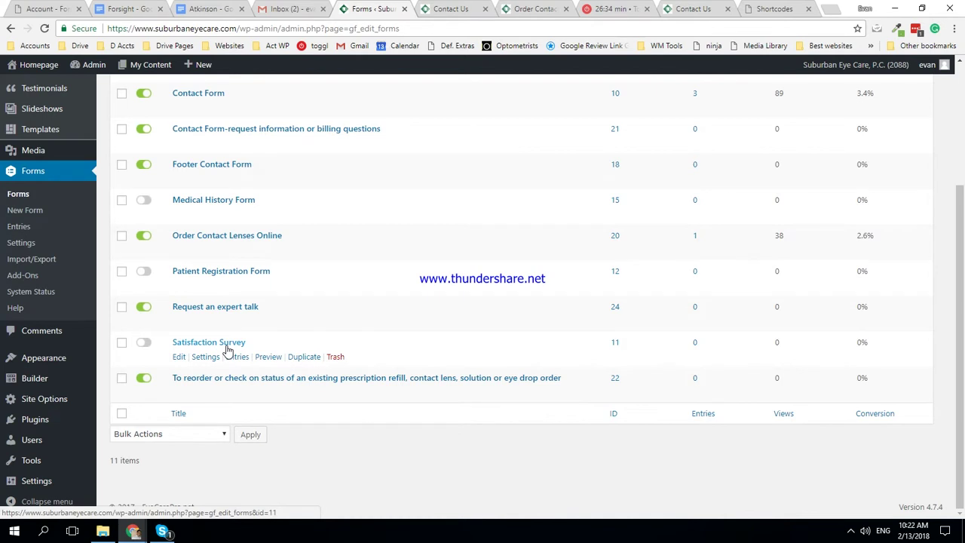
click(219, 199)
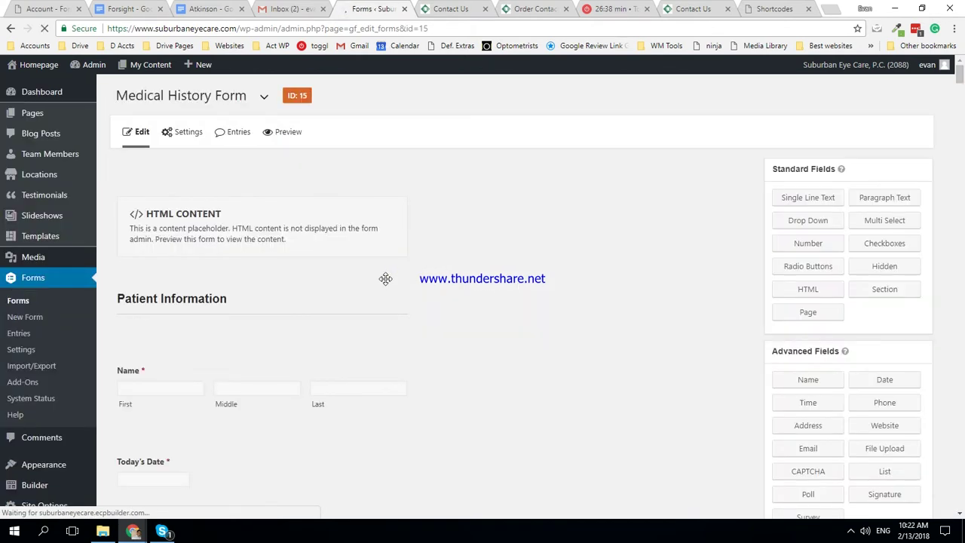
click(809, 356)
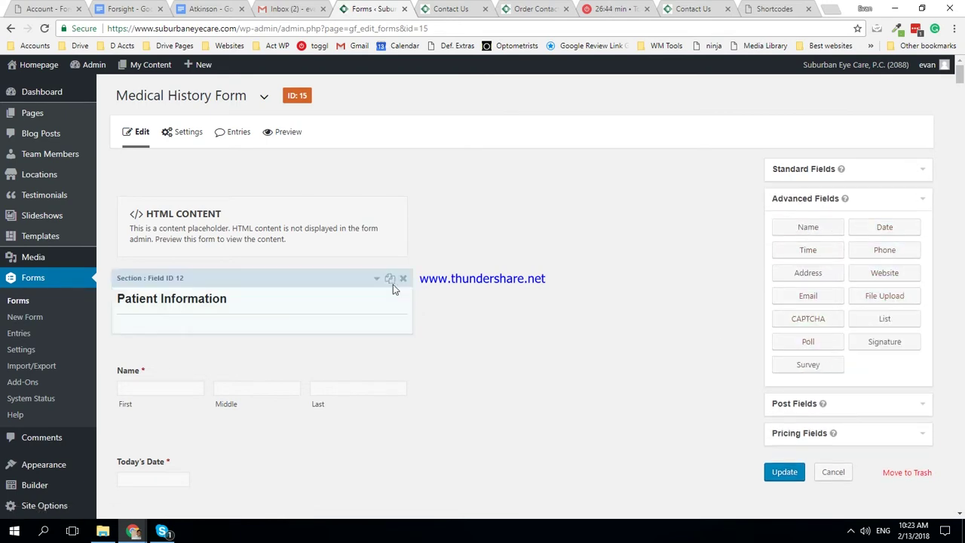
click(15, 278)
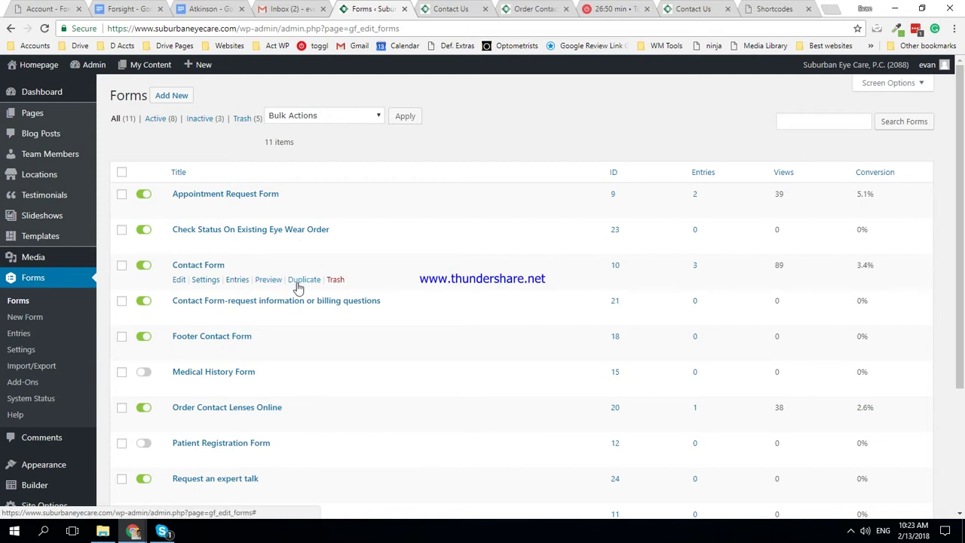
- Duplicate the Contact Form again and open the new copy, form 25
click(304, 279)
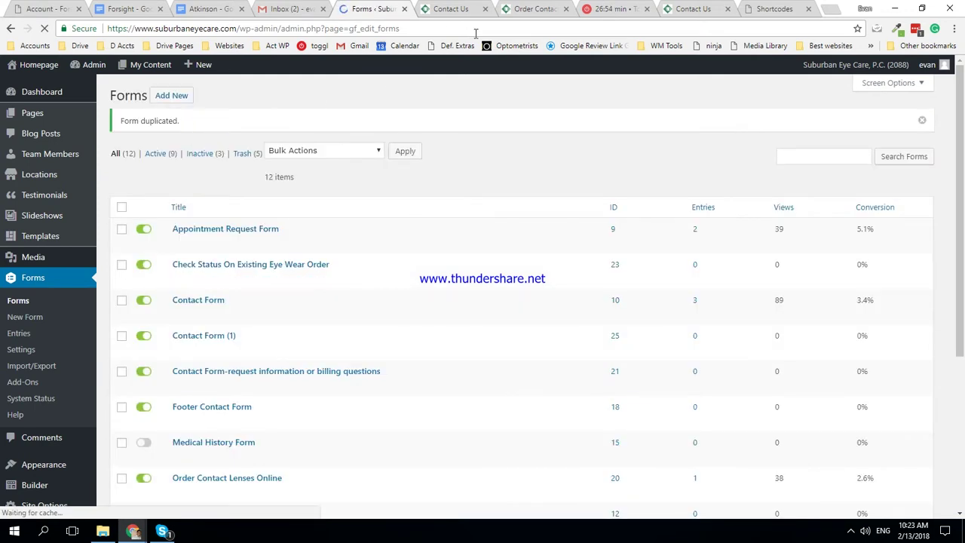
click(446, 9)
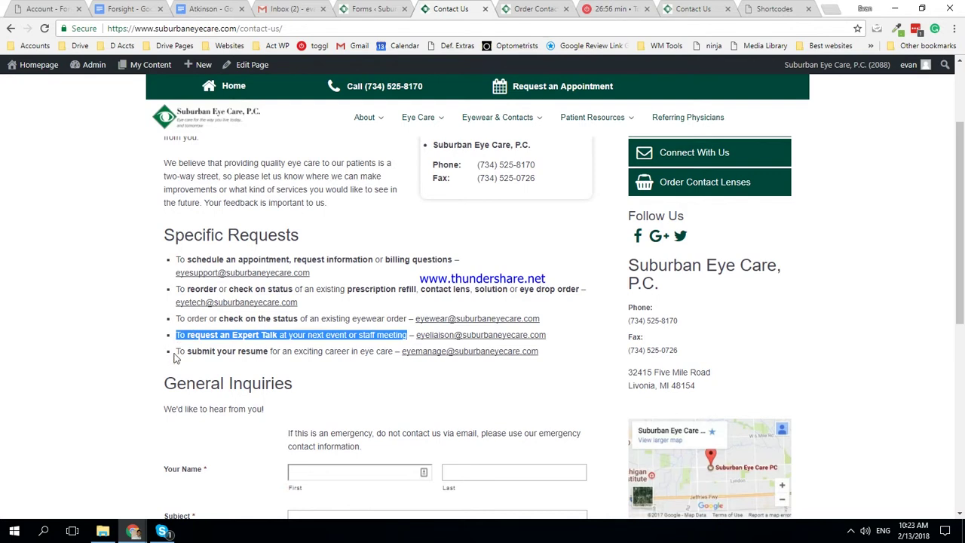
click(392, 9)
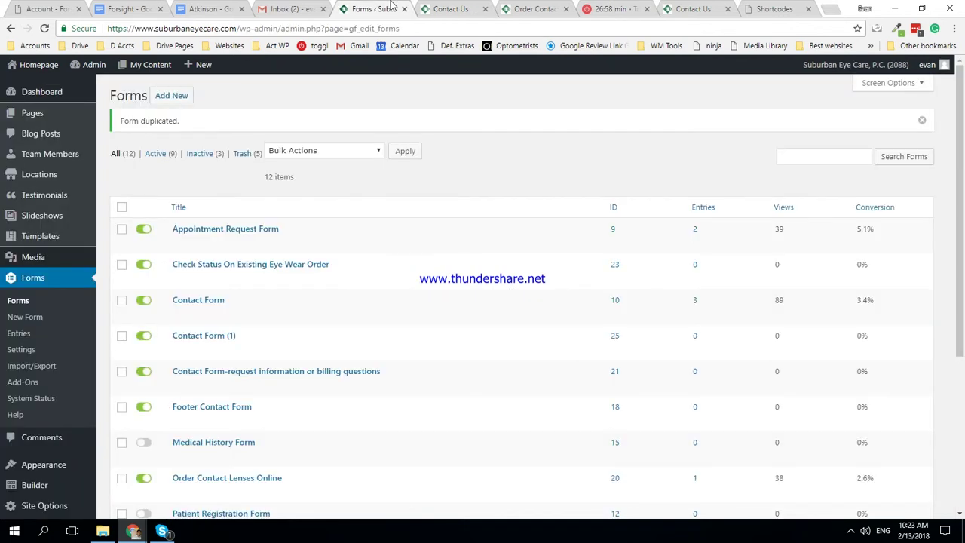
click(230, 335)
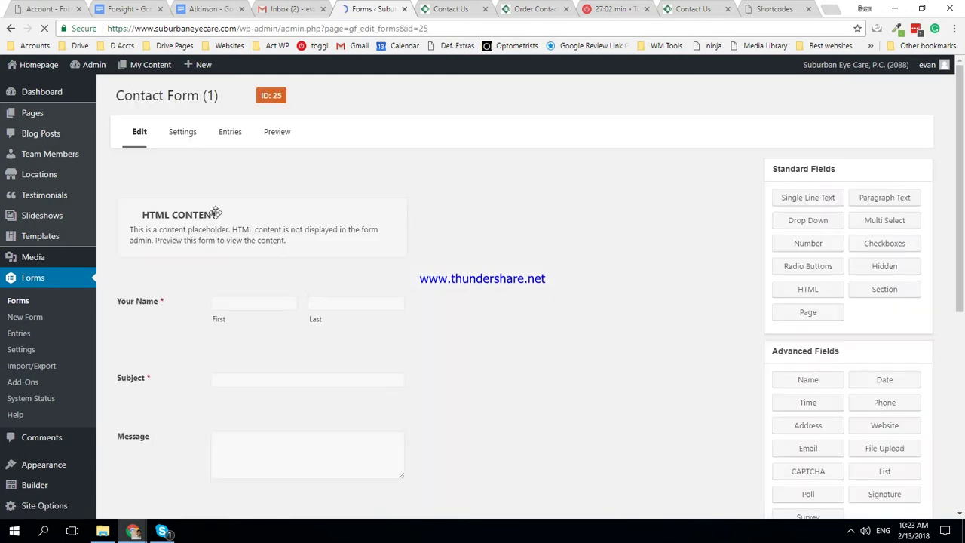
- Retitle form 25 as 'Submit your resume'
click(186, 96)
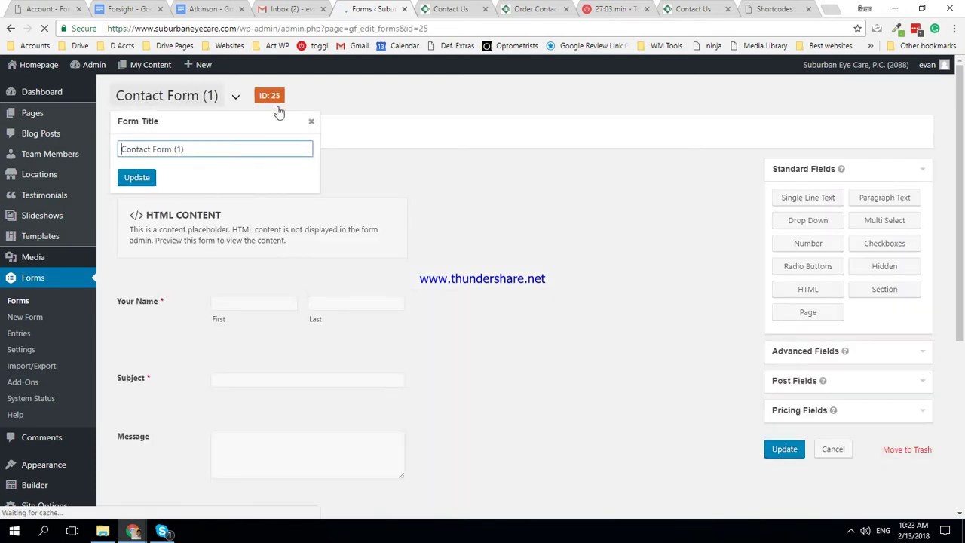
triple_click(209, 149)
text(Submit you)
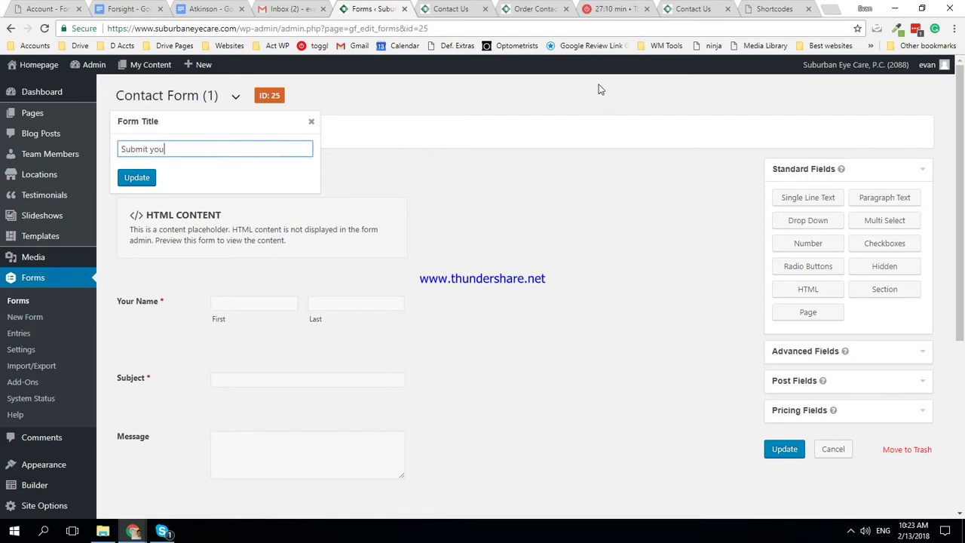
text(resume)
click(136, 177)
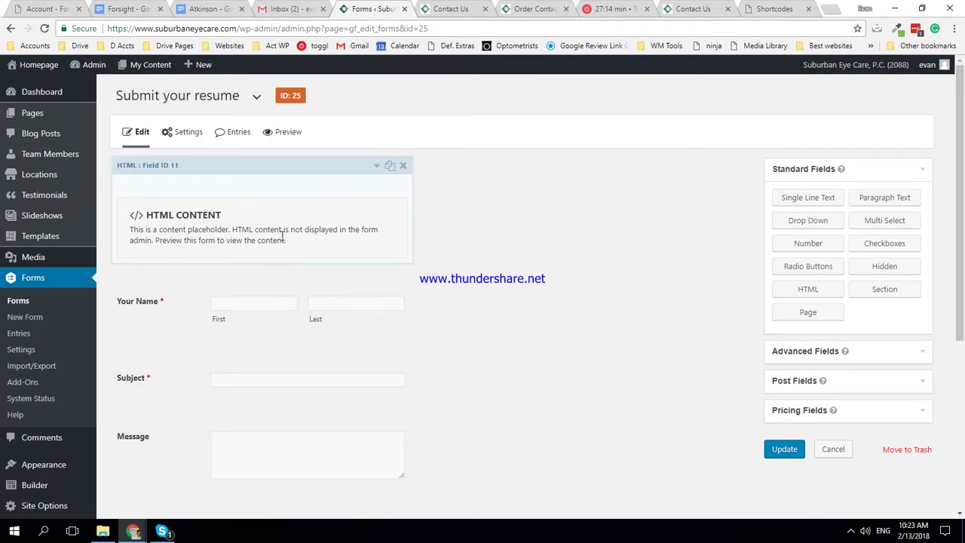
- Relabel the Subject field as 'Position'
click(250, 314)
scroll(351, 321, down, 2)
click(329, 304)
click(222, 200)
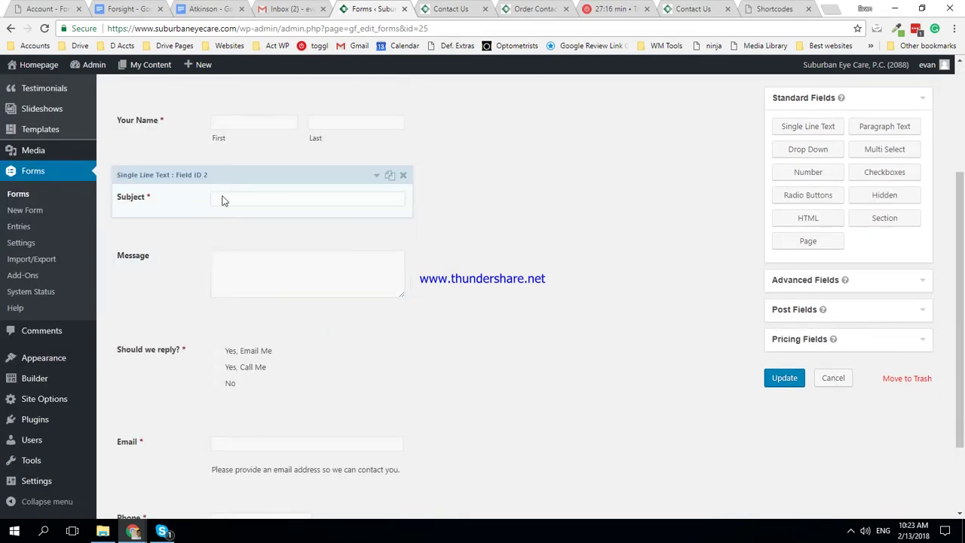
click(370, 198)
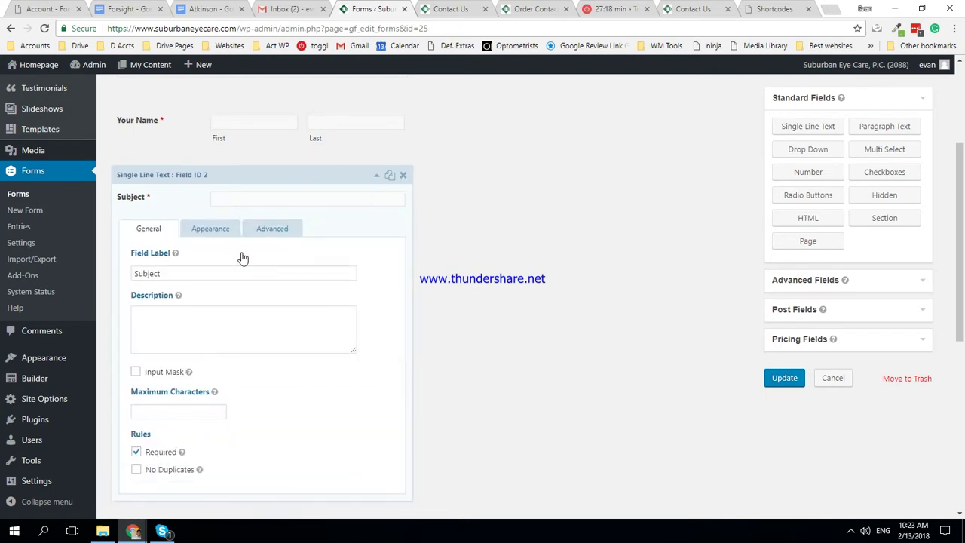
text(Posit)
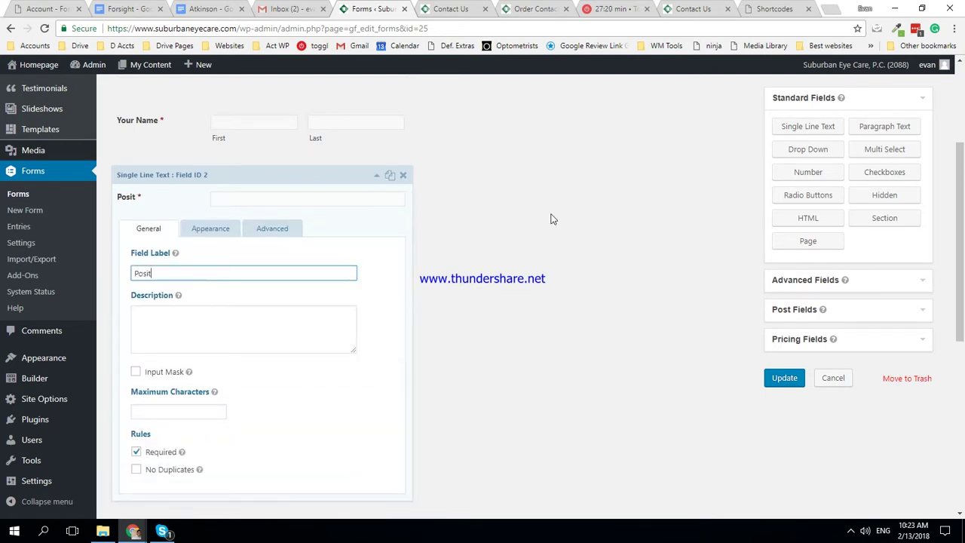
text(ion)
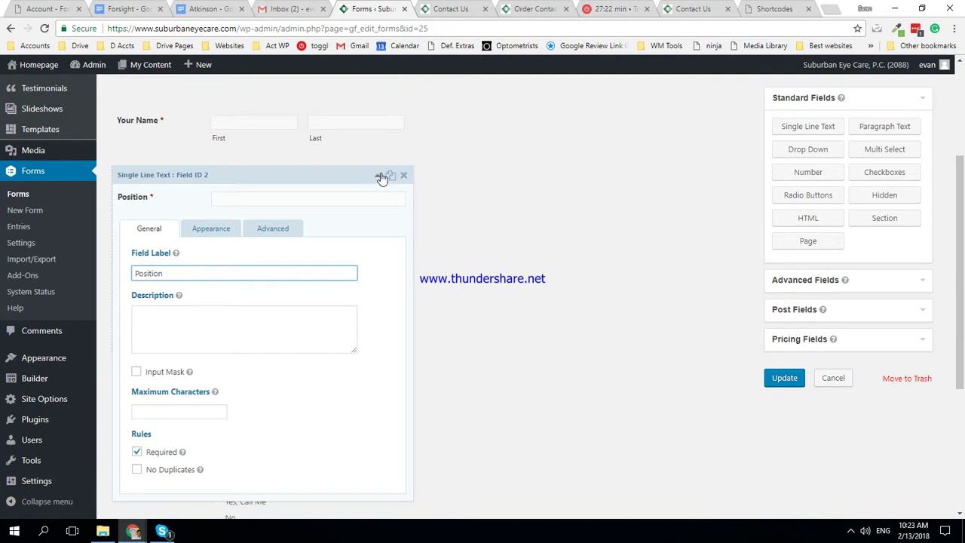
click(428, 209)
scroll(426, 224, down, 2)
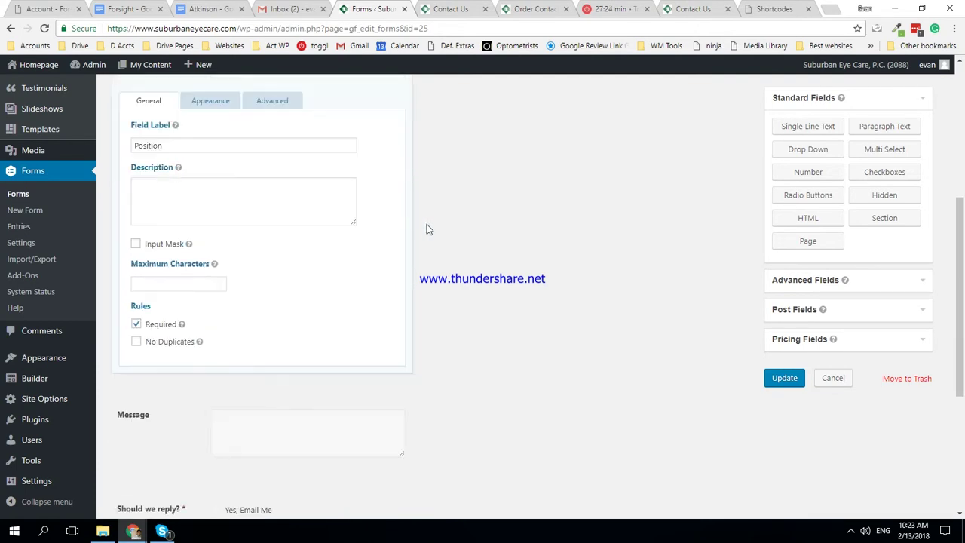
scroll(429, 257, down, 2)
scroll(298, 200, up, 3)
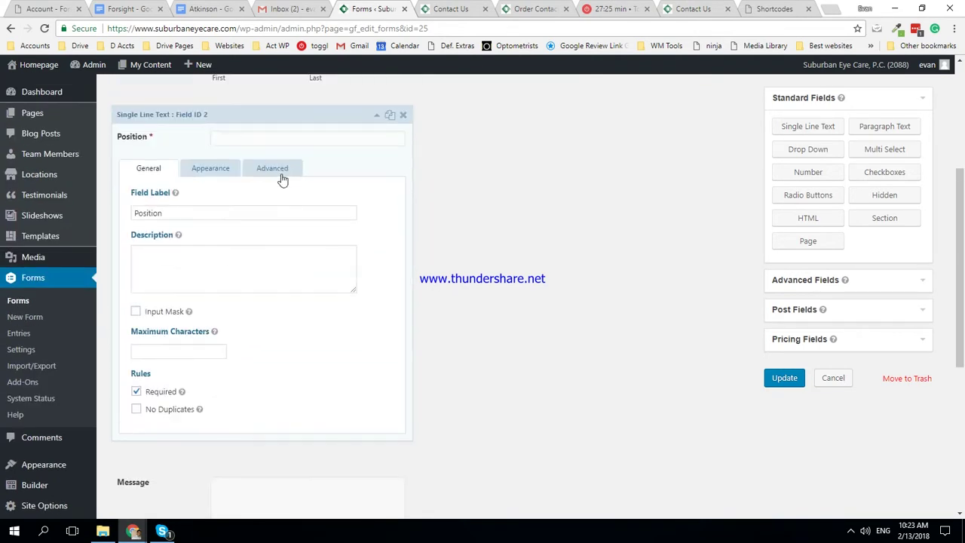
click(250, 114)
- Delete the Message field from the Submit your resume form
scroll(490, 219, down, 1)
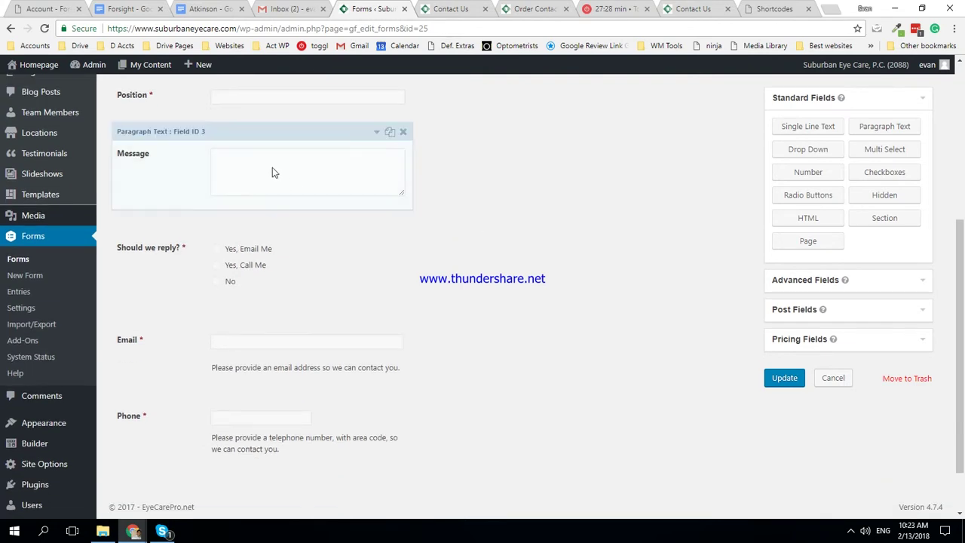
click(402, 132)
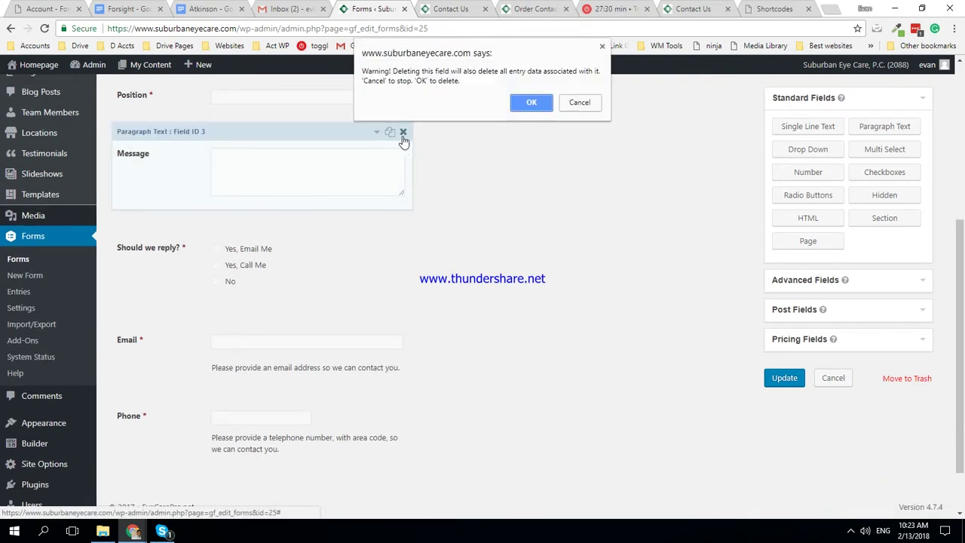
click(530, 103)
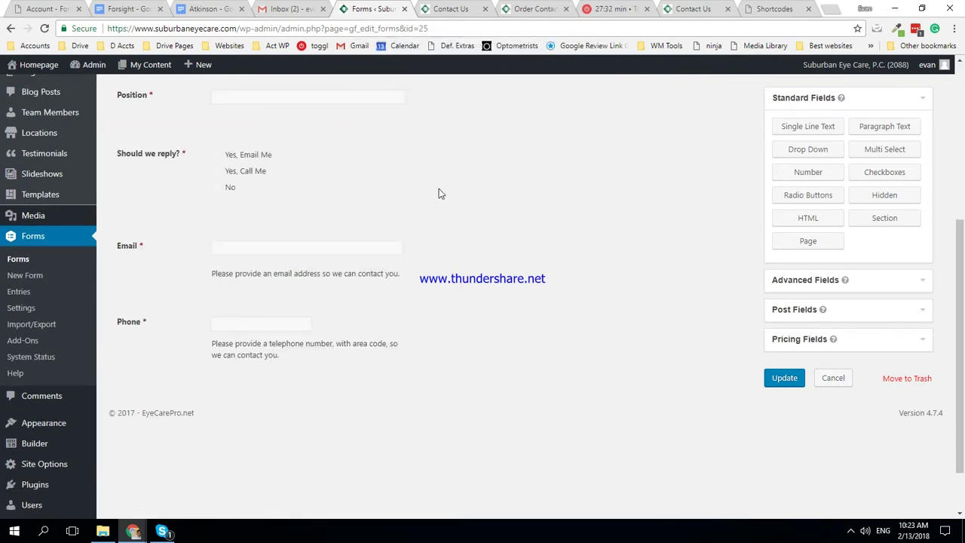
scroll(392, 219, down, 1)
scroll(317, 188, up, 4)
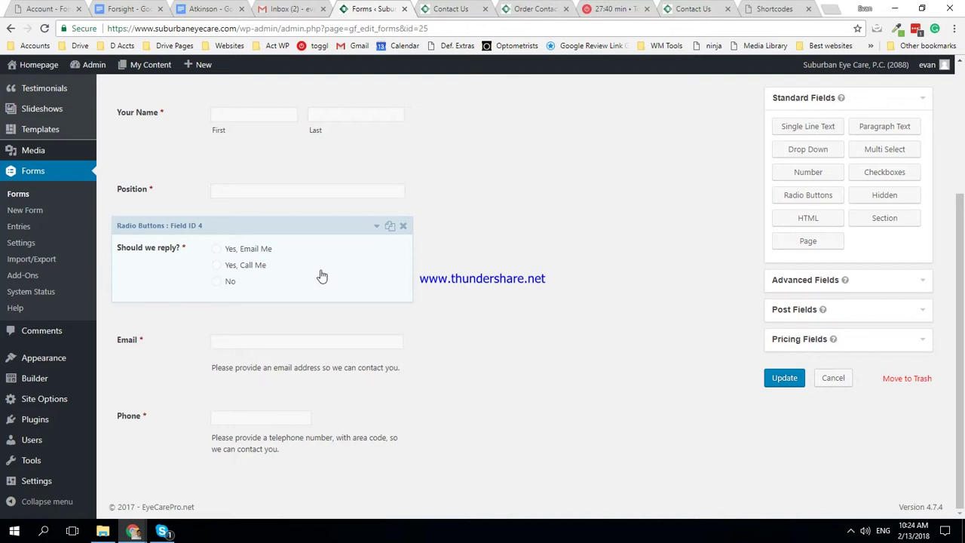
- Delete the 'Should we reply?' field and disable conditional logic on the Email field
click(402, 225)
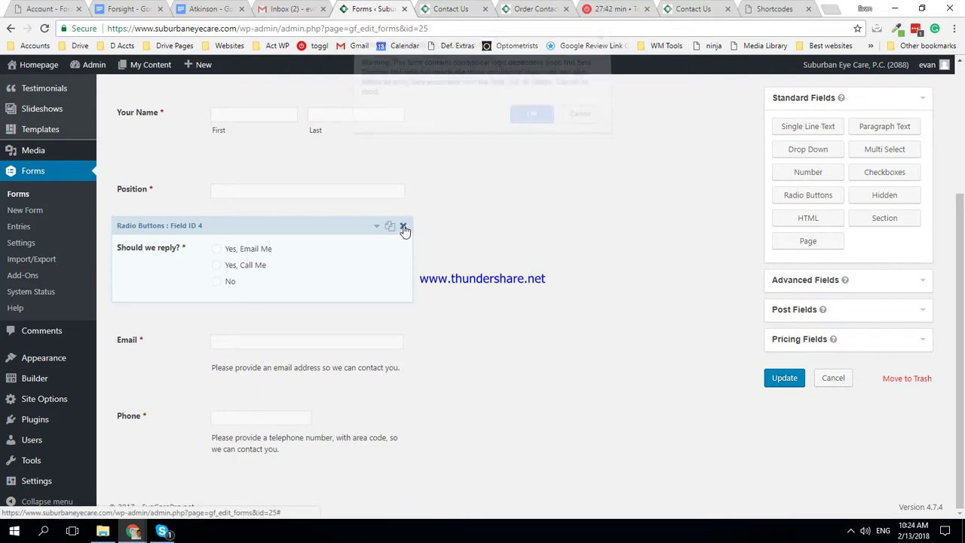
click(530, 123)
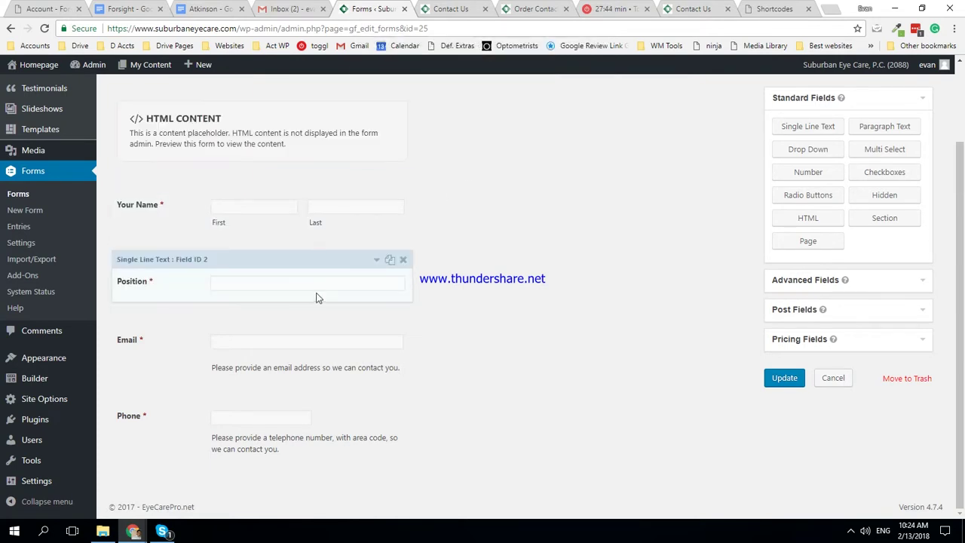
click(306, 344)
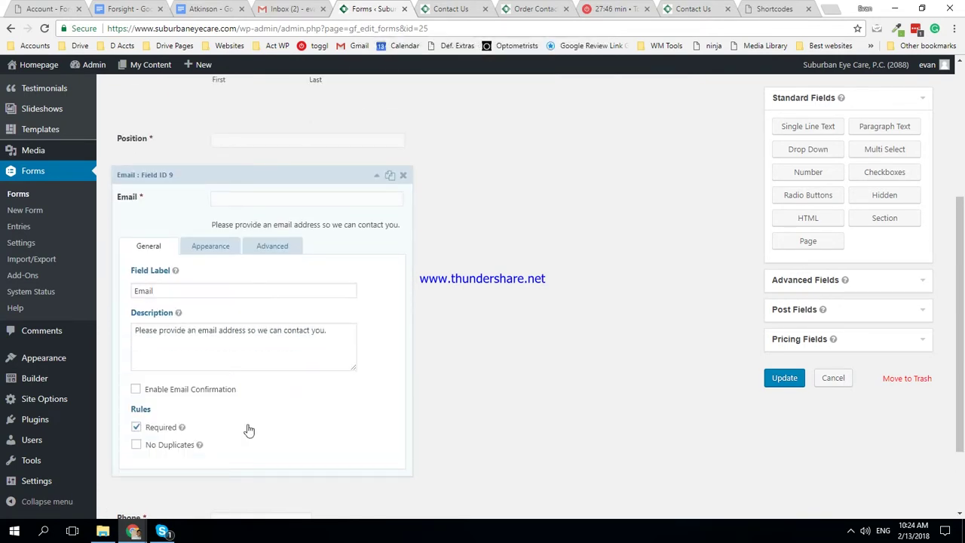
click(334, 177)
click(236, 324)
click(257, 247)
scroll(226, 301, down, 2)
click(136, 302)
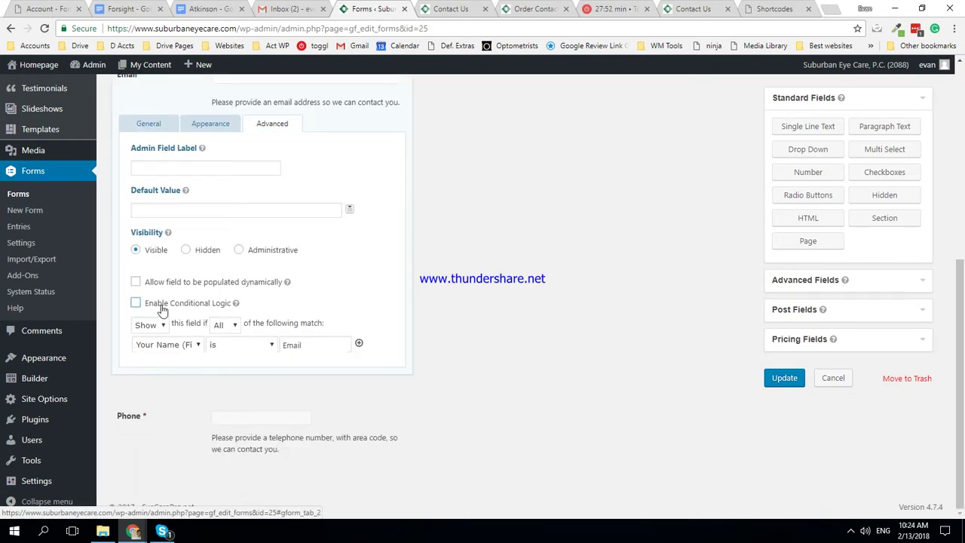
click(290, 105)
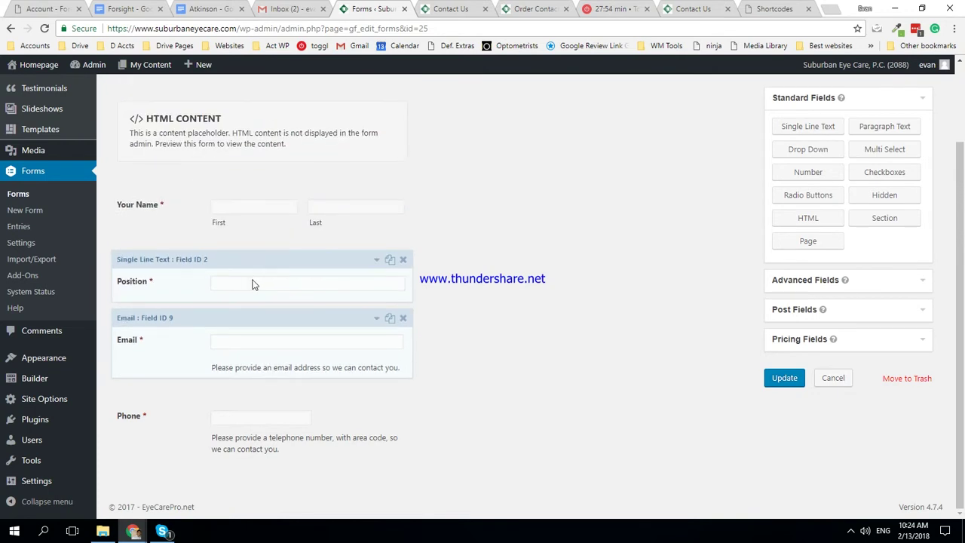
- Disable conditional logic on the Phone field
click(231, 434)
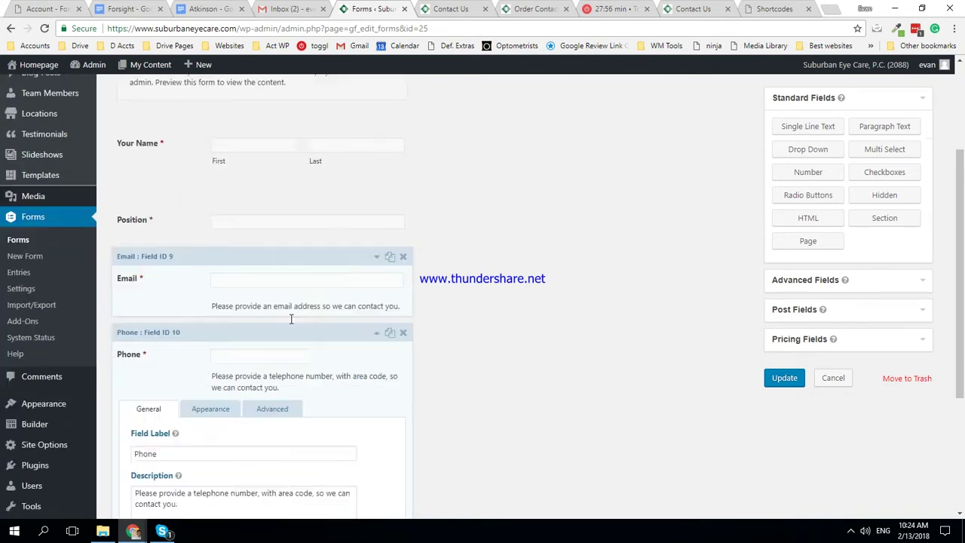
scroll(289, 226, down, 3)
scroll(289, 226, up, 3)
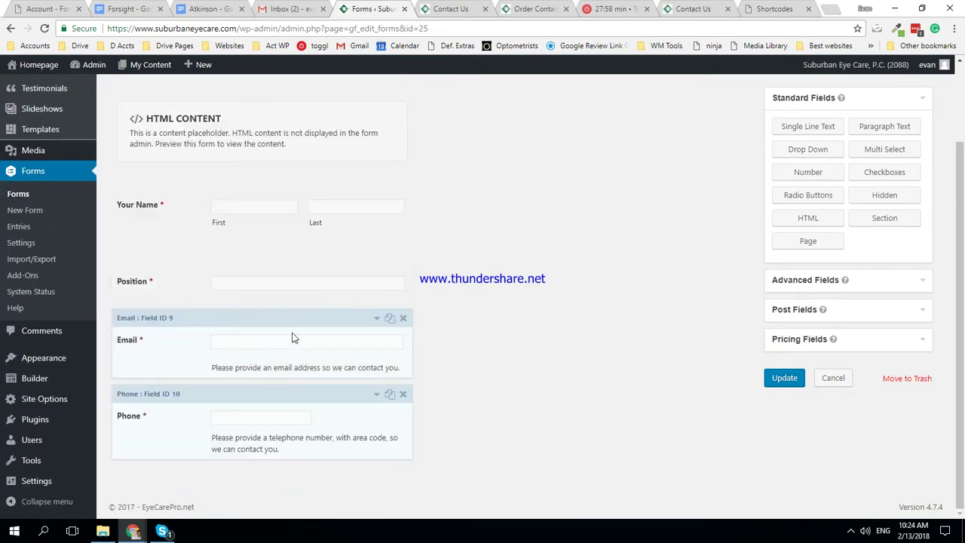
scroll(268, 380, down, 1)
scroll(273, 367, down, 2)
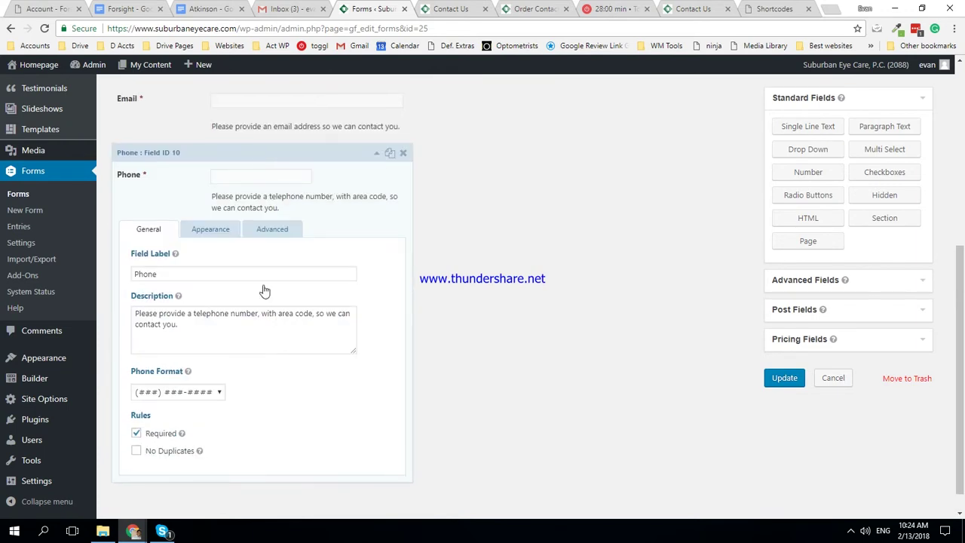
click(275, 229)
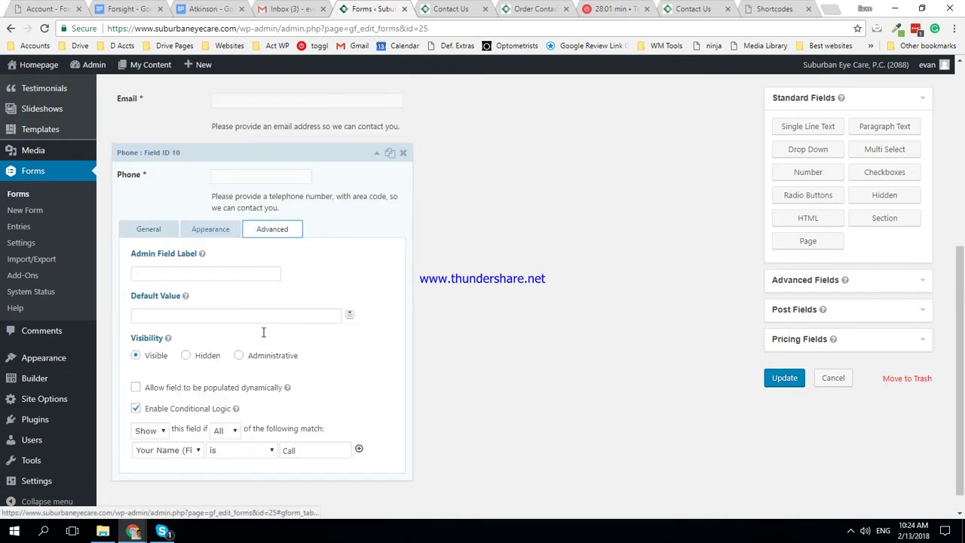
click(225, 409)
click(252, 179)
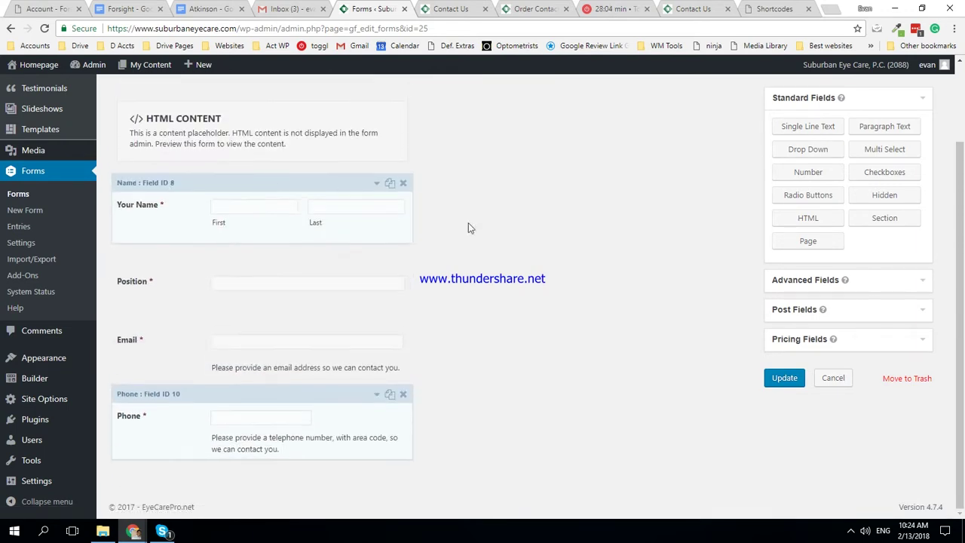
click(855, 281)
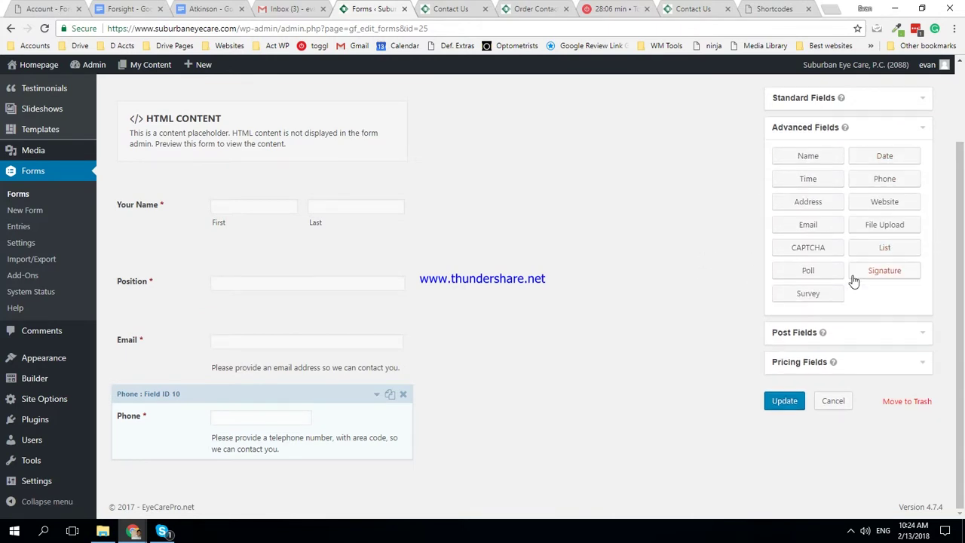
- Drag a File Upload field below the Phone field and open its settings
mouse_move(902, 224)
mouse_down()
mouse_move(560, 349)
mouse_move(246, 442)
mouse_move(336, 443)
mouse_up()
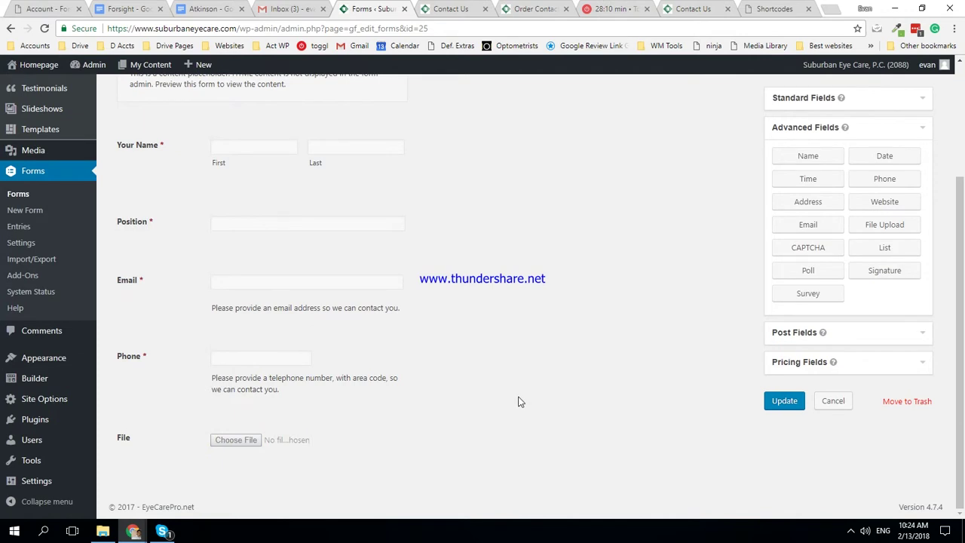
click(318, 448)
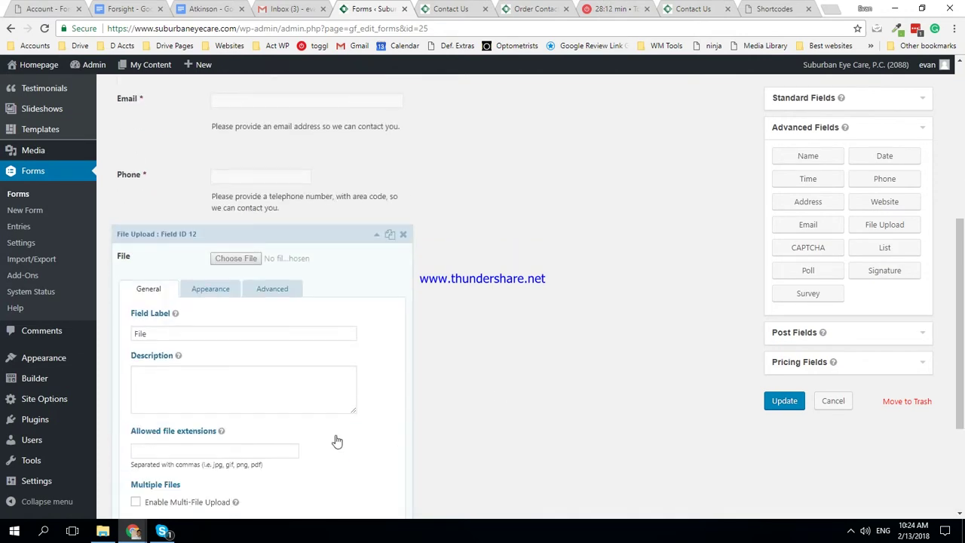
scroll(331, 437, down, 1)
scroll(302, 410, down, 1)
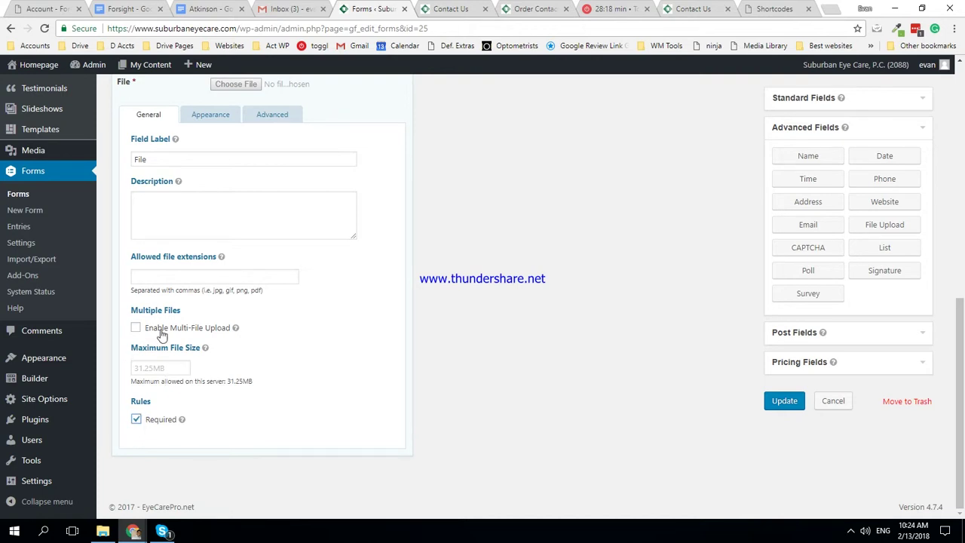
scroll(162, 336, up, 2)
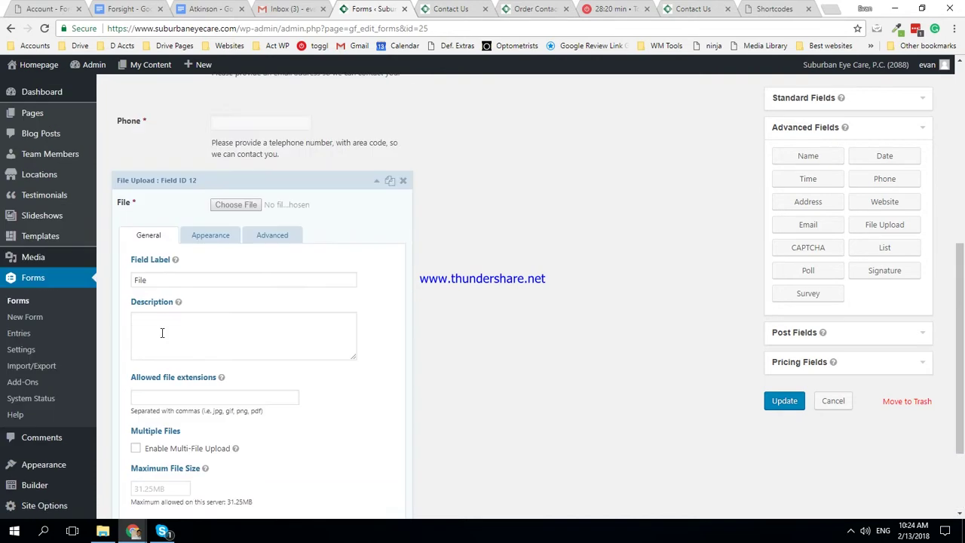
- Change the field label to 'Upload your resume' and save the form
double_click(177, 281)
text(Up)
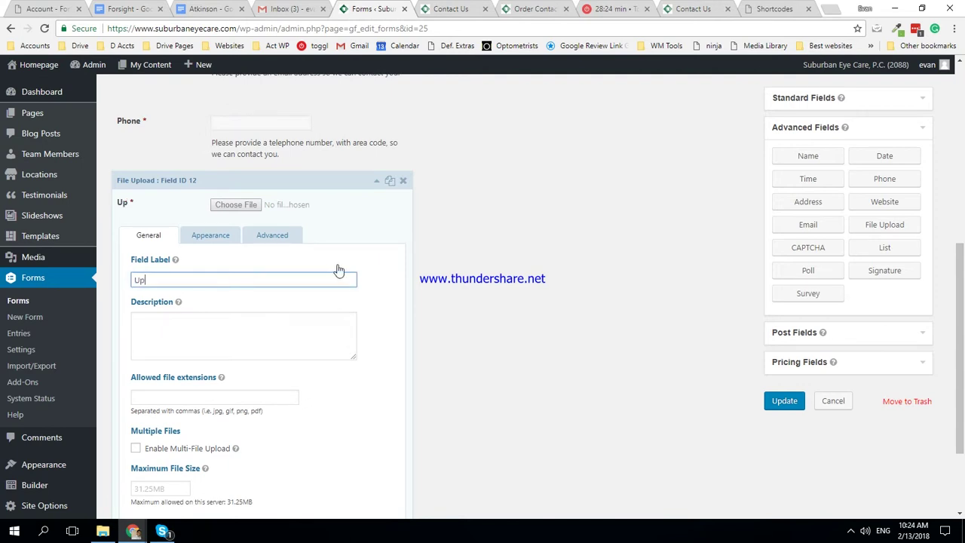
text(load)
key(BackSpace)
key(BackSpace)
key(BackSpace)
text(you)
click(486, 312)
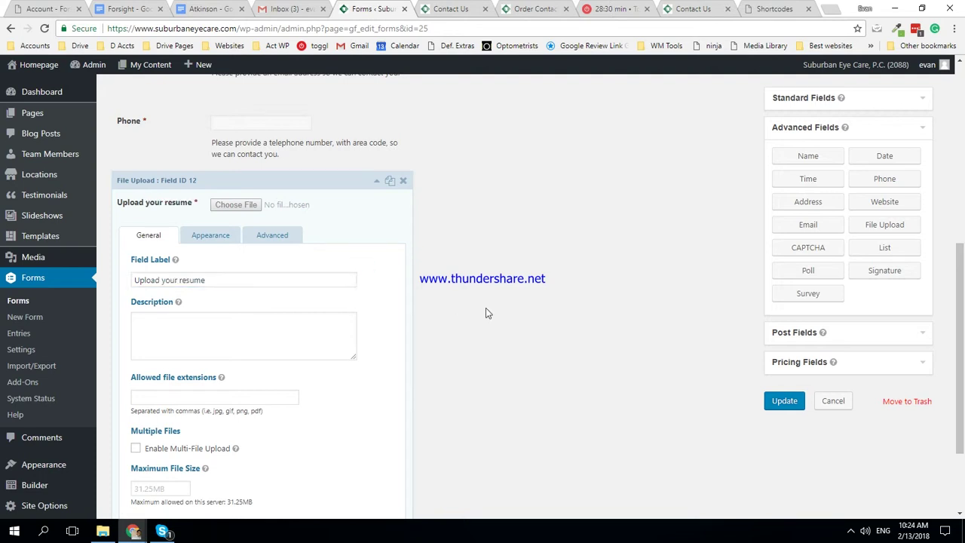
click(782, 404)
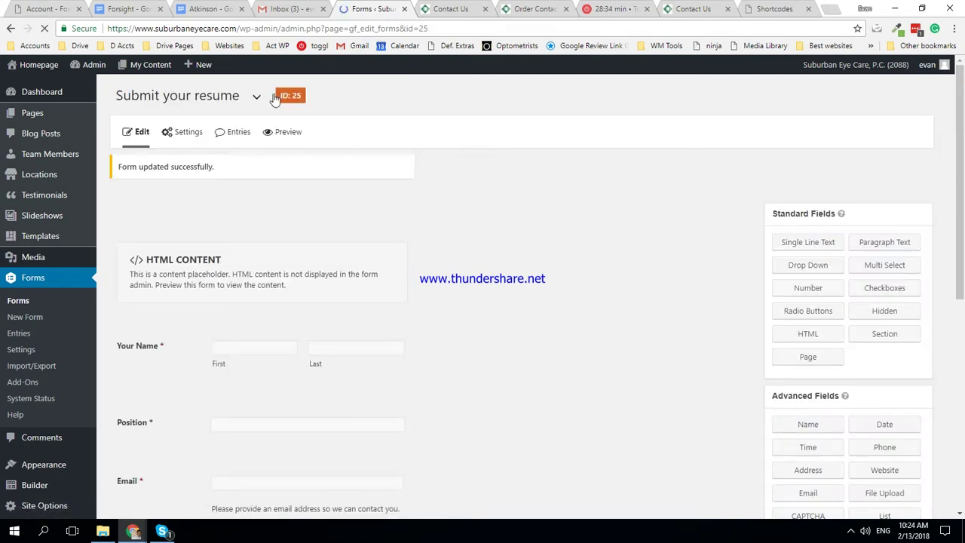
- Move through the shortcodes reference and form editor tabs to the Contact Us page
click(769, 7)
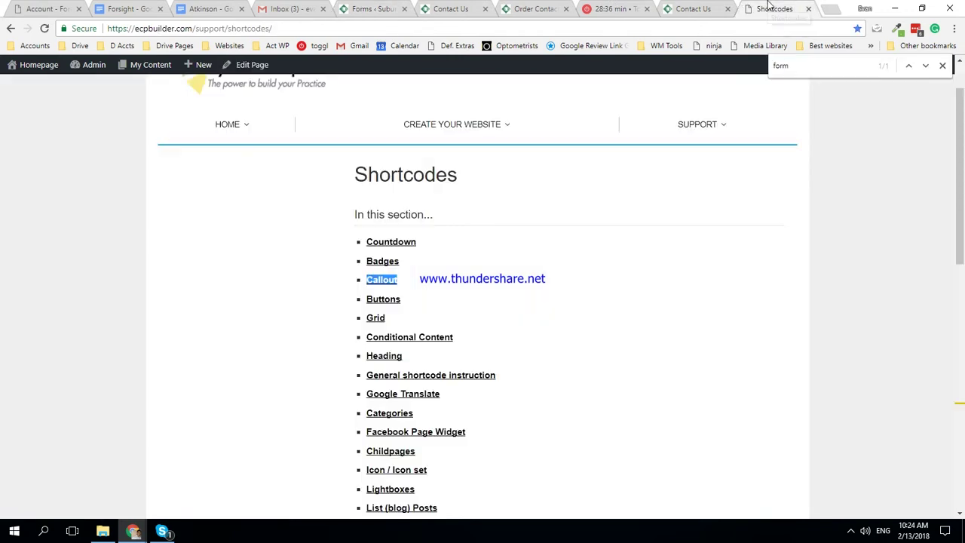
click(349, 7)
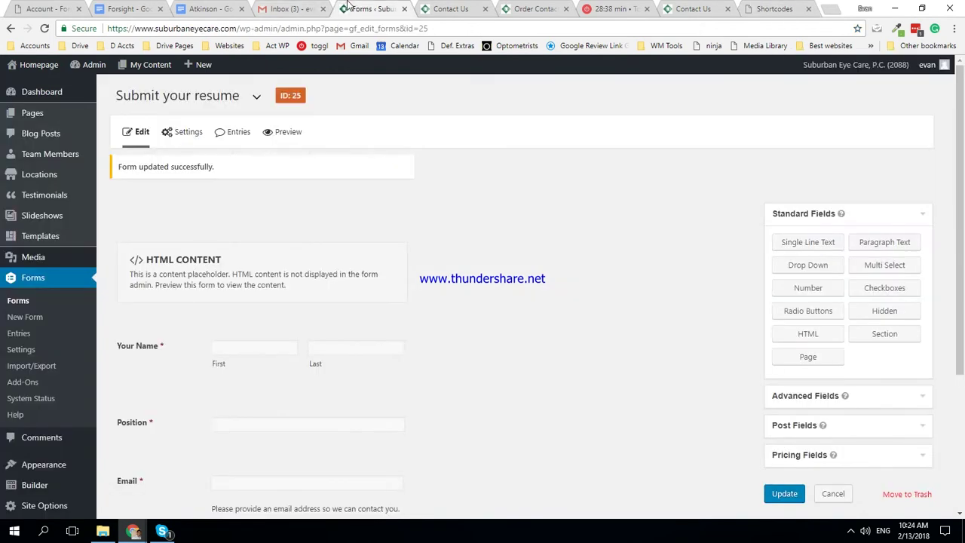
click(473, 7)
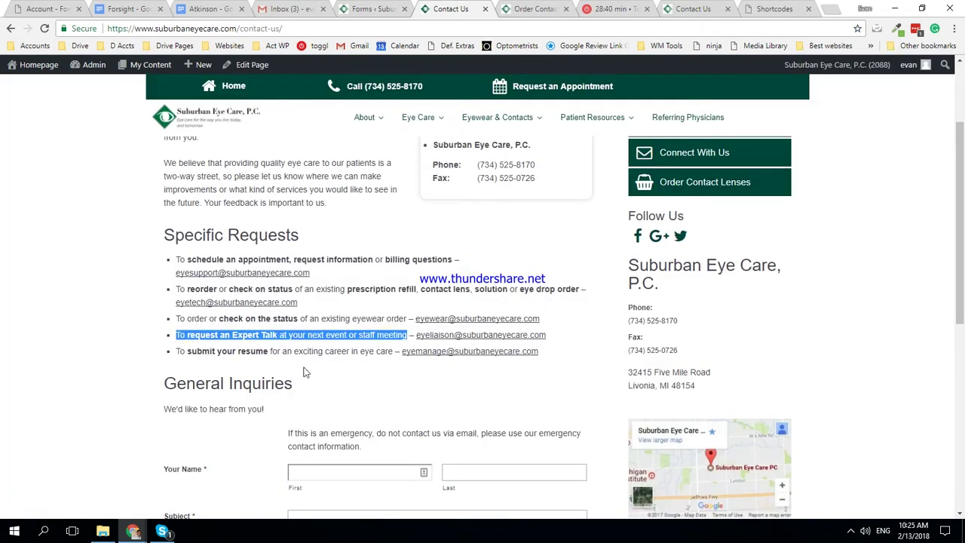